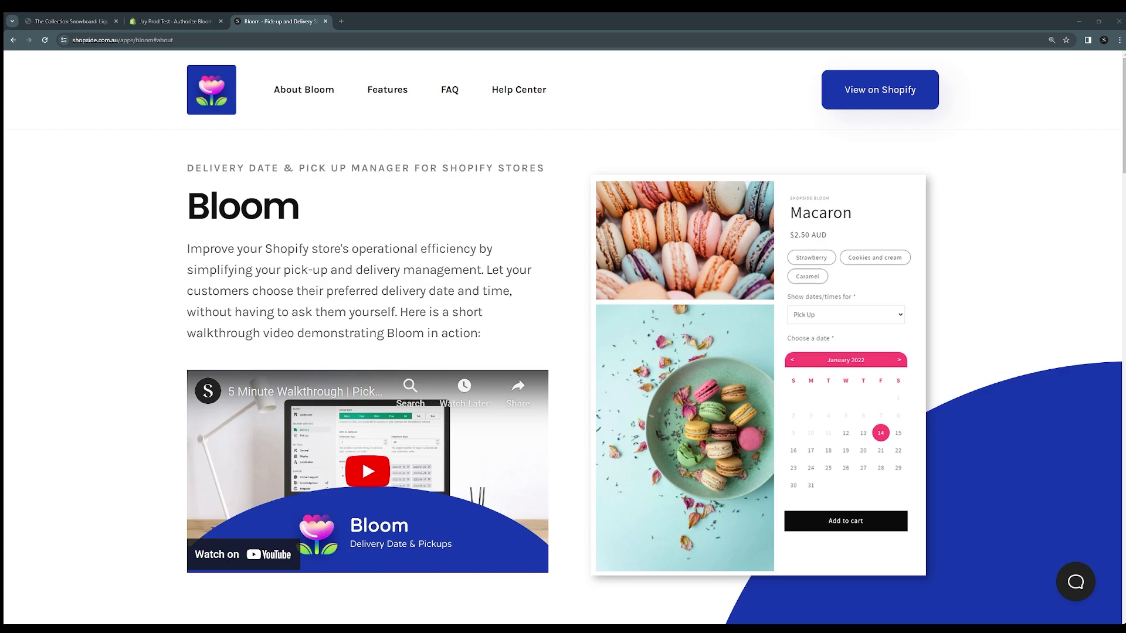
Step: Close the Bloom product page tab to return to the Bloom app admin
key("ctrl+w")
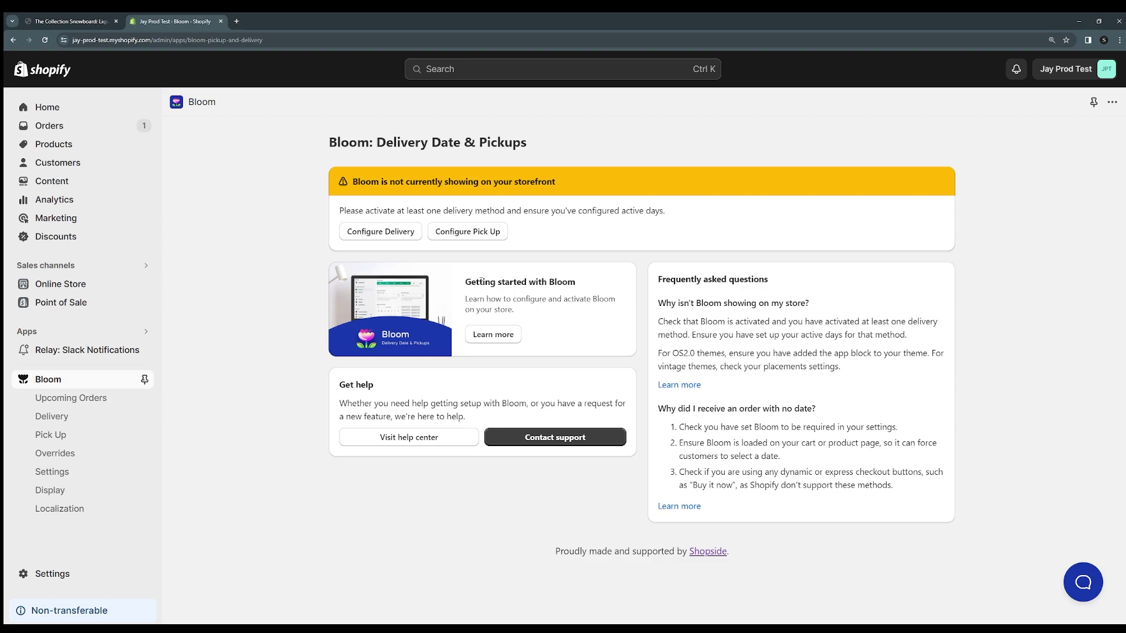
Step: Highlight, then deselect, the 'Getting started with Bloom' heading on the dashboard
left_click_drag(481, 282, 582, 287)
left_click(583, 287)
Step: Reactivate the delivery method and make Monday through Friday active delivery days
left_click(396, 232)
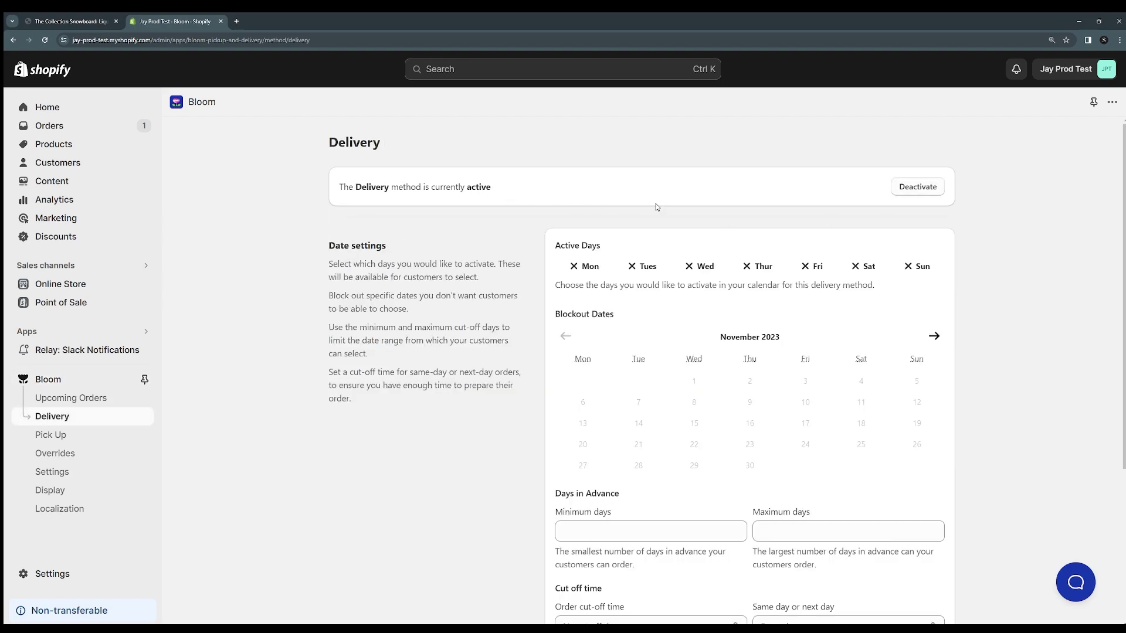
left_click(922, 193)
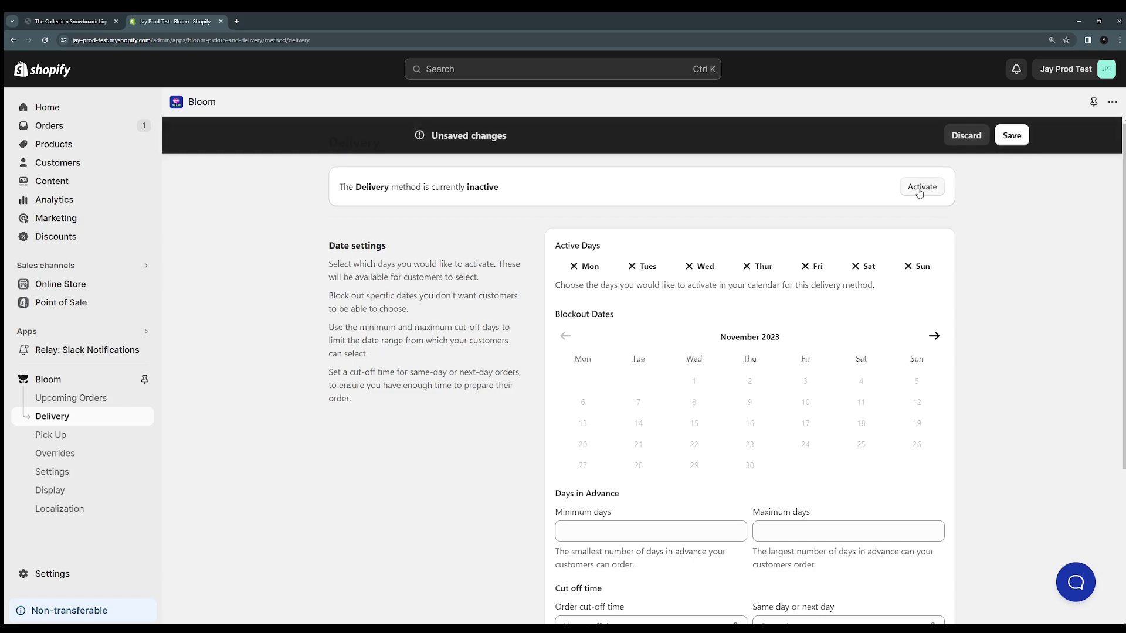
left_click(924, 194)
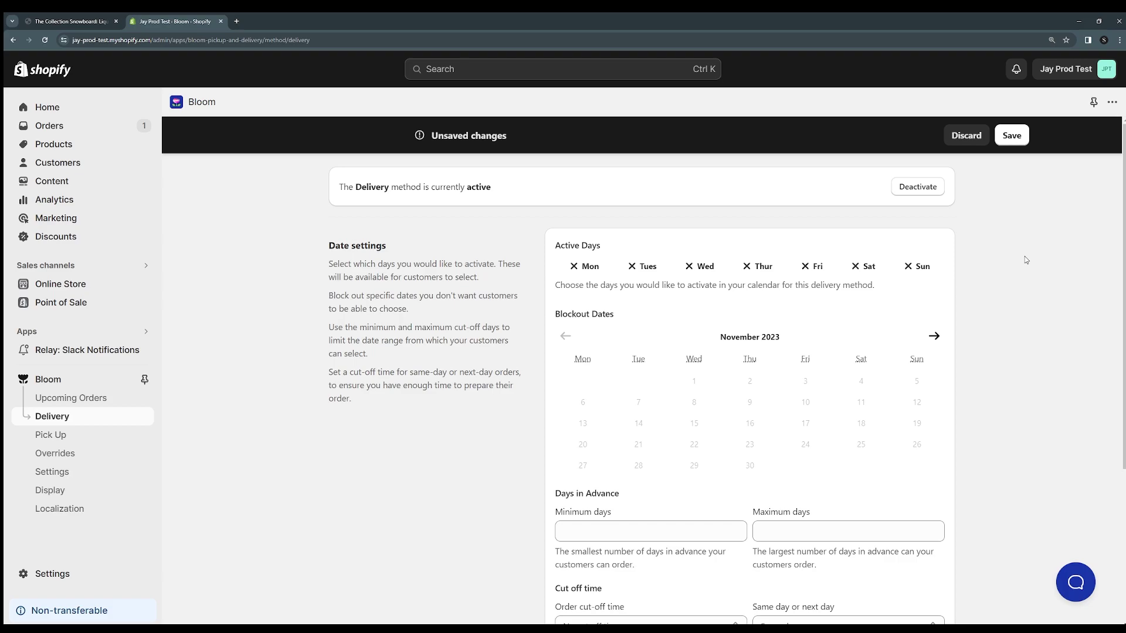
left_click(591, 268)
left_click(645, 268)
left_click(701, 267)
left_click(759, 268)
left_click(817, 273)
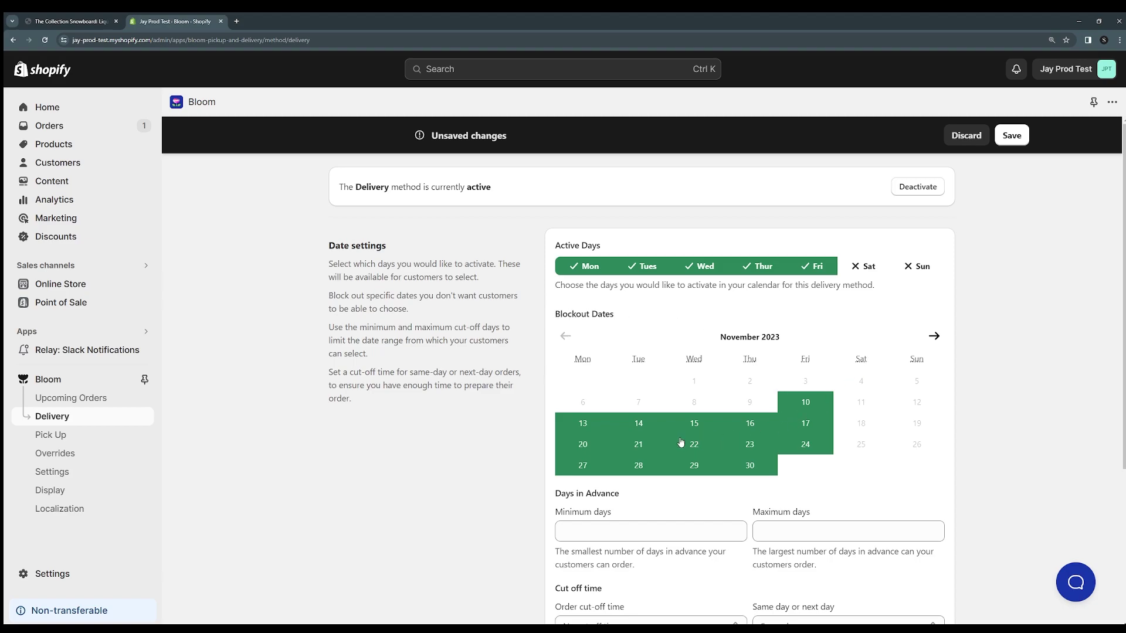
Step: Block out 25 December 2023 in the delivery blockout calendar
left_click(935, 336)
left_click(934, 337)
left_click(564, 338)
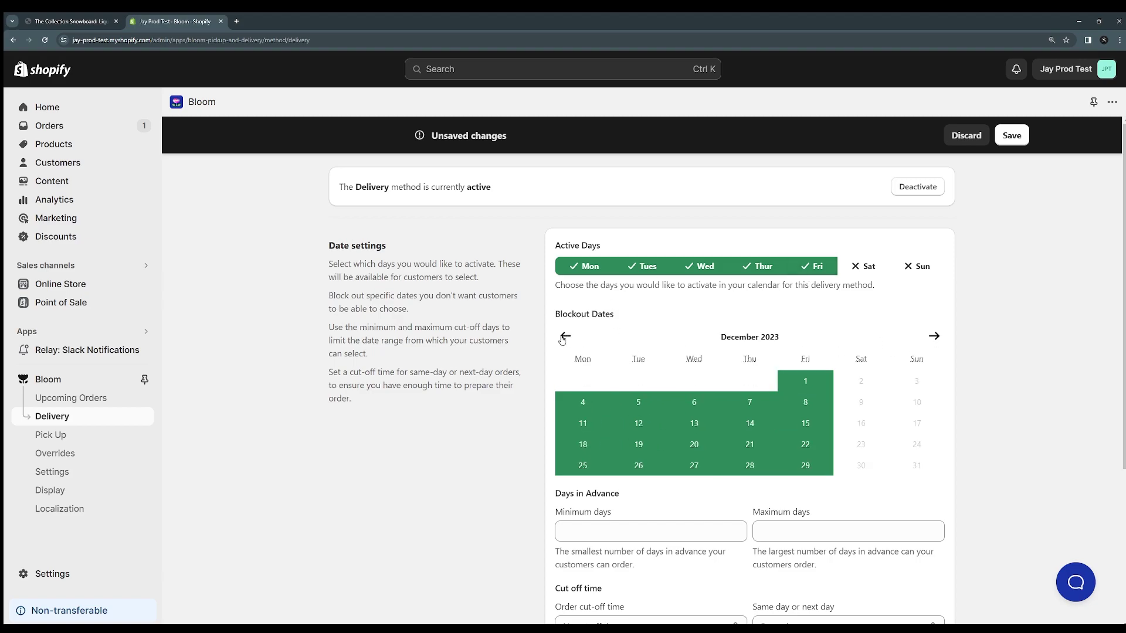
left_click(591, 474)
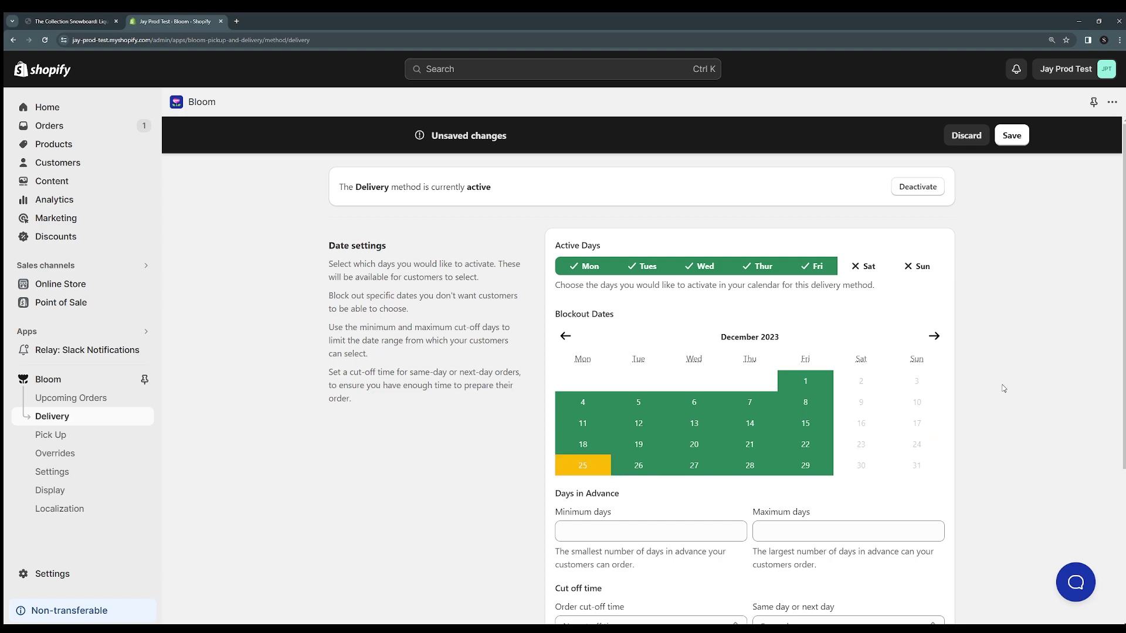
scroll(995, 378, "down", 4)
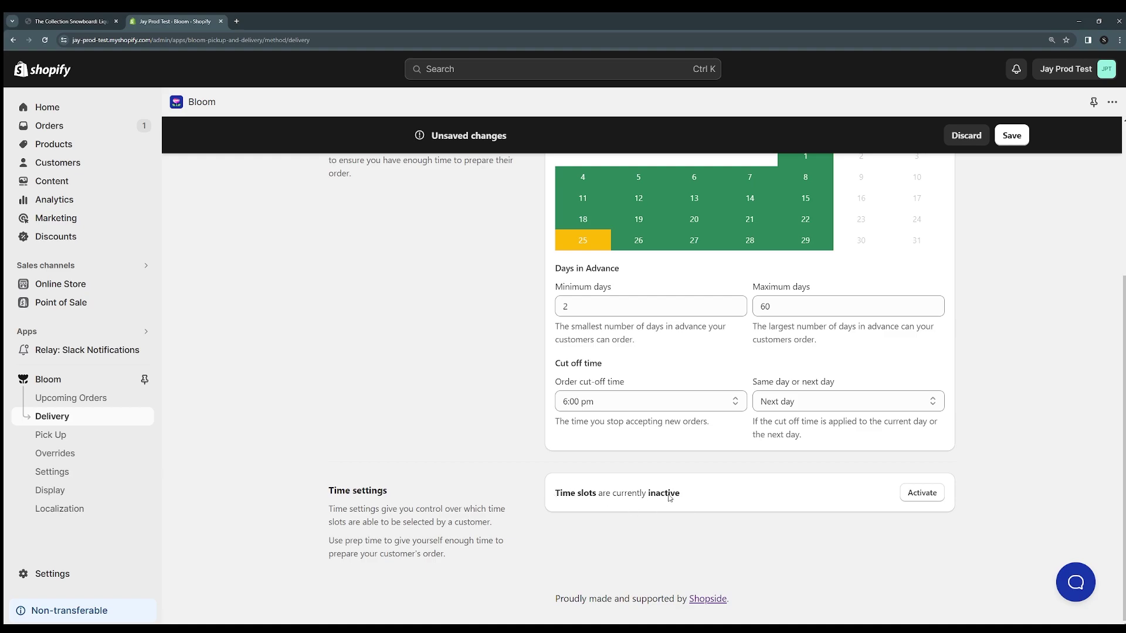
Step: Activate delivery time slots and enter a prep time of 60 minutes
left_click(923, 494)
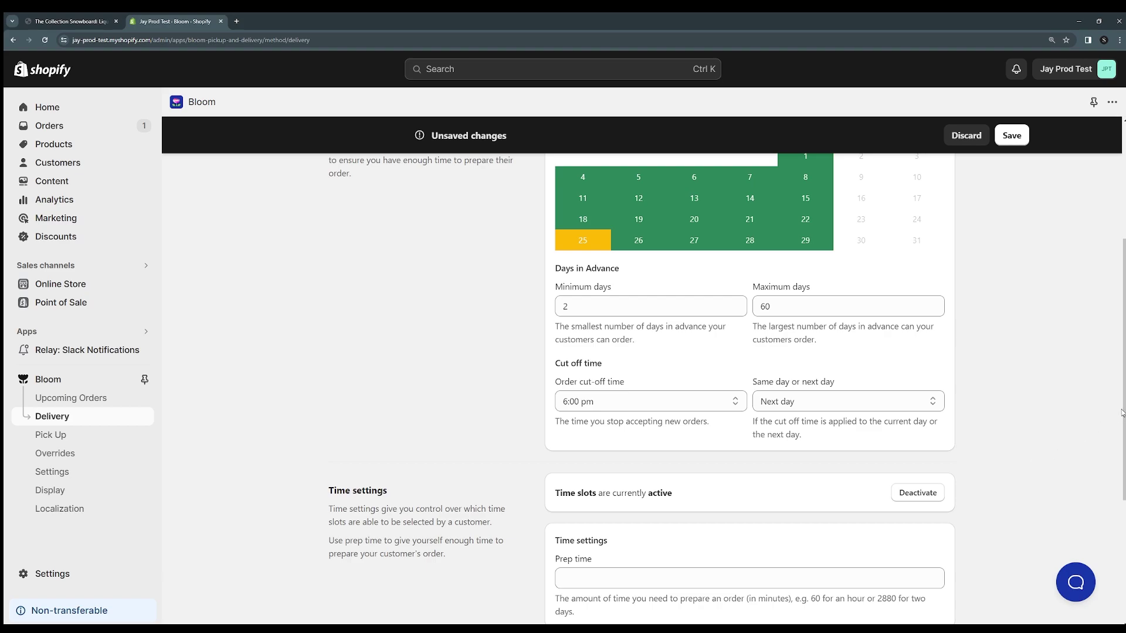
scroll(1120, 422, "down", 2)
scroll(725, 386, "down", 4)
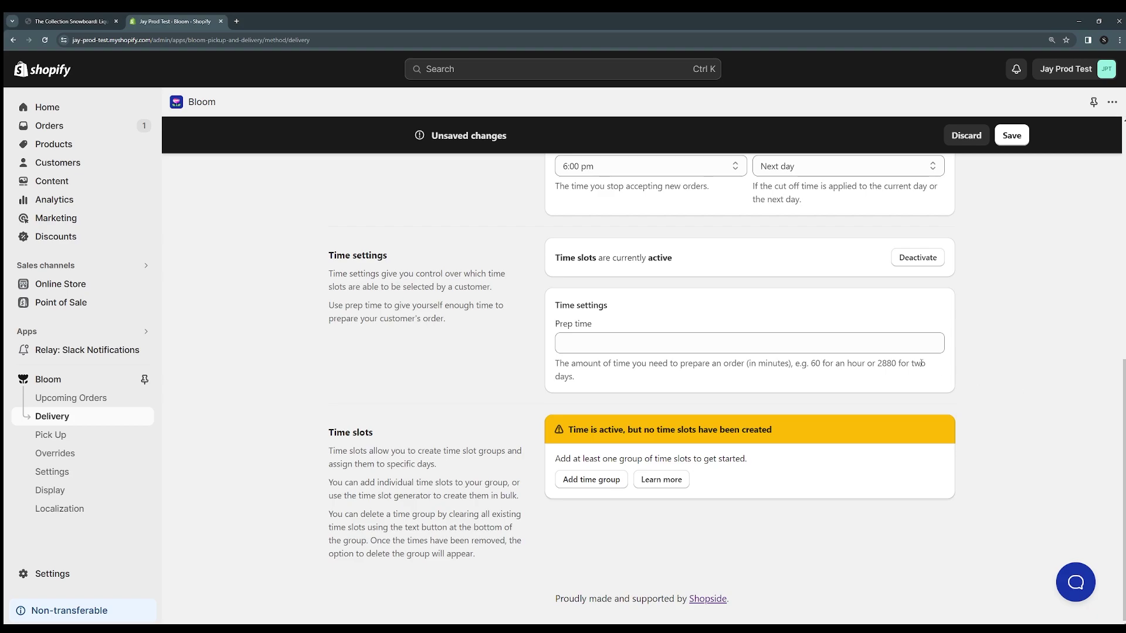
left_click(848, 344)
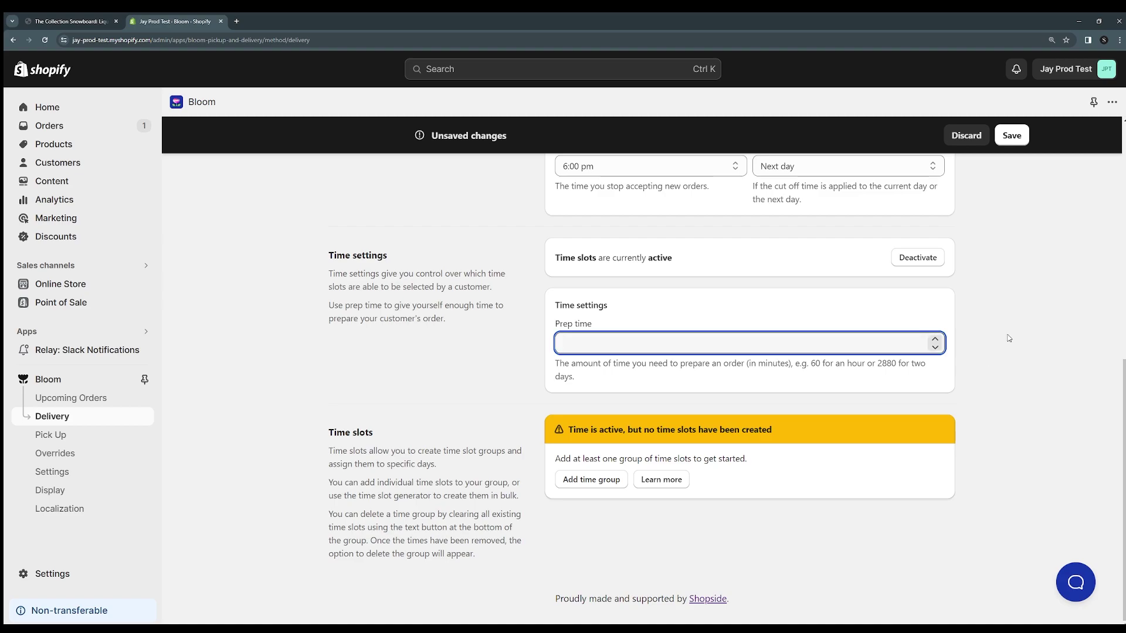
type("60")
left_click(1008, 338)
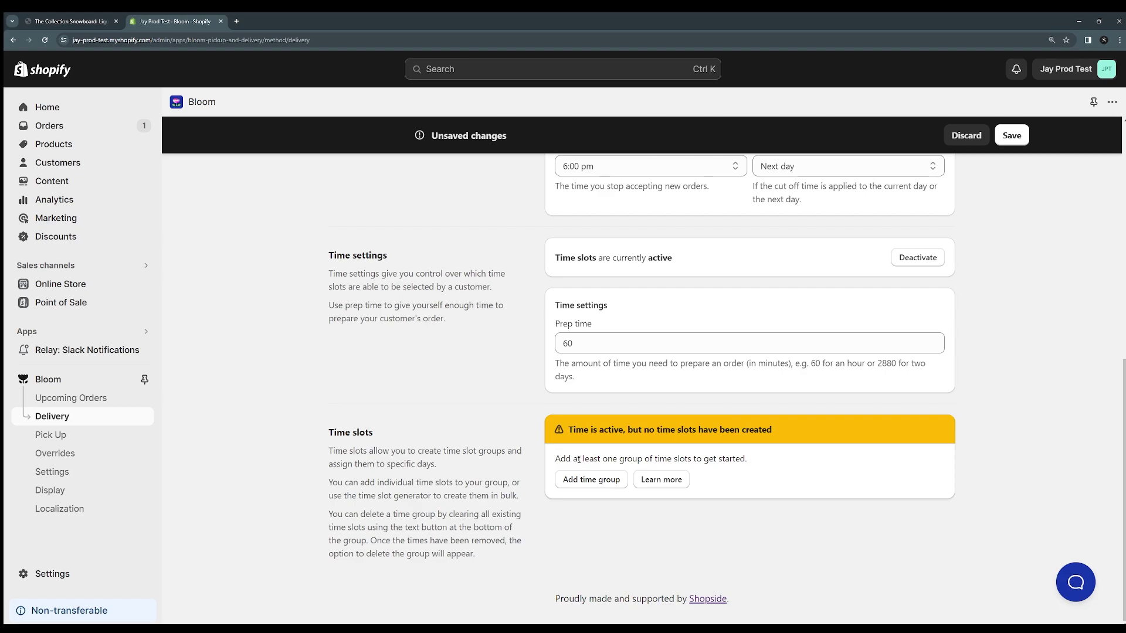
Step: Add a new time group, toggling Saturday and Sunday off to keep Monday–Friday
left_click(598, 479)
scroll(978, 414, "down", 3)
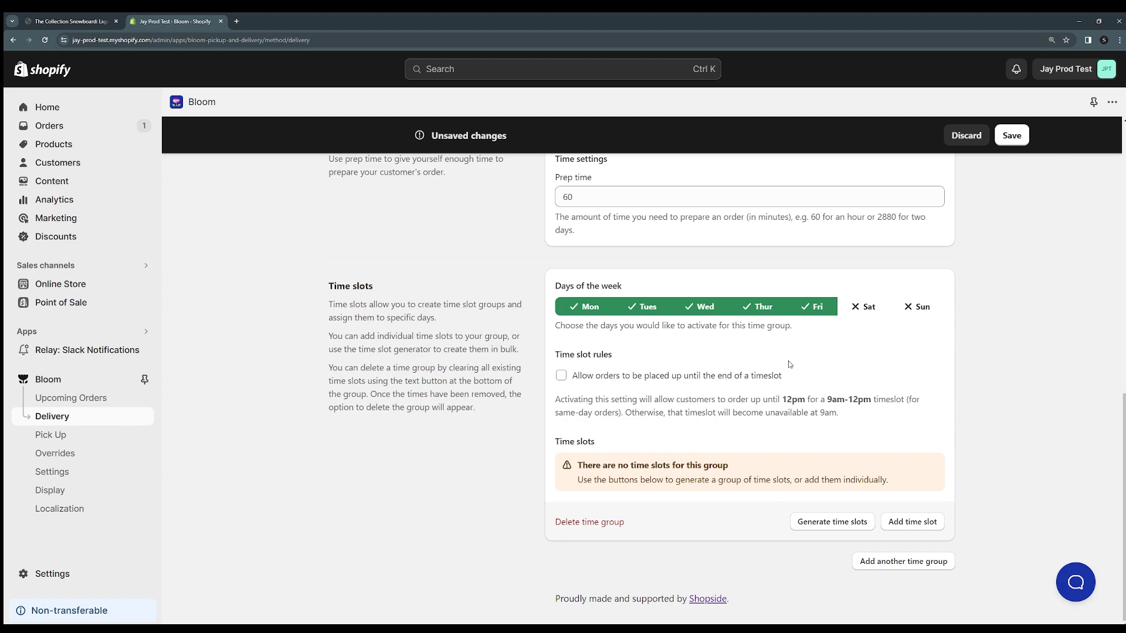
left_click(866, 307)
left_click(918, 306)
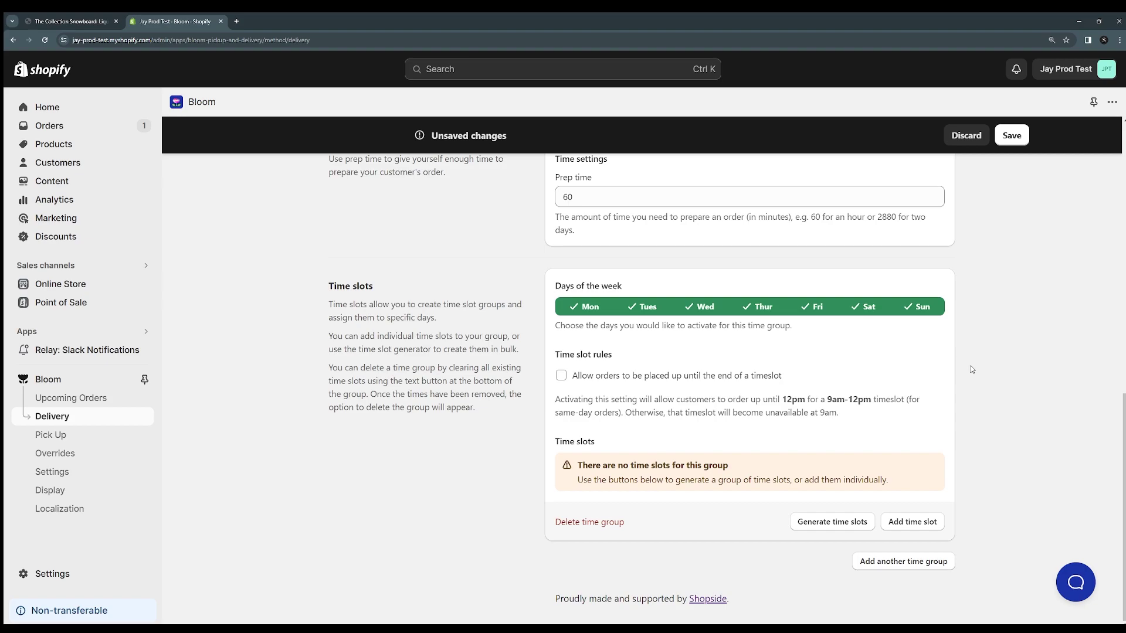
left_click(915, 307)
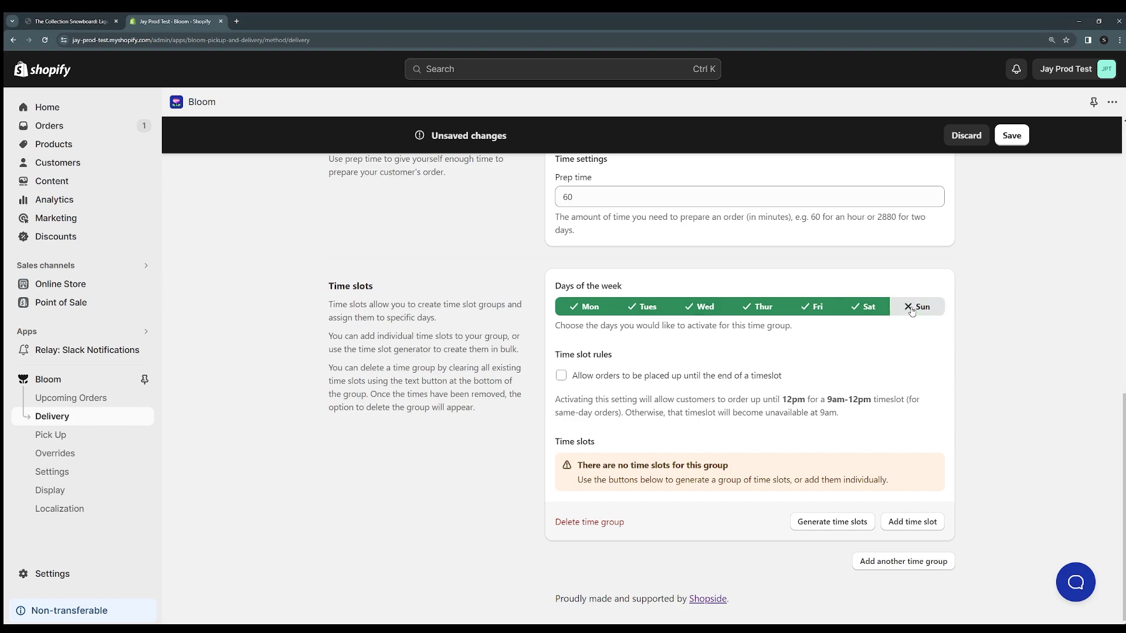
left_click(871, 310)
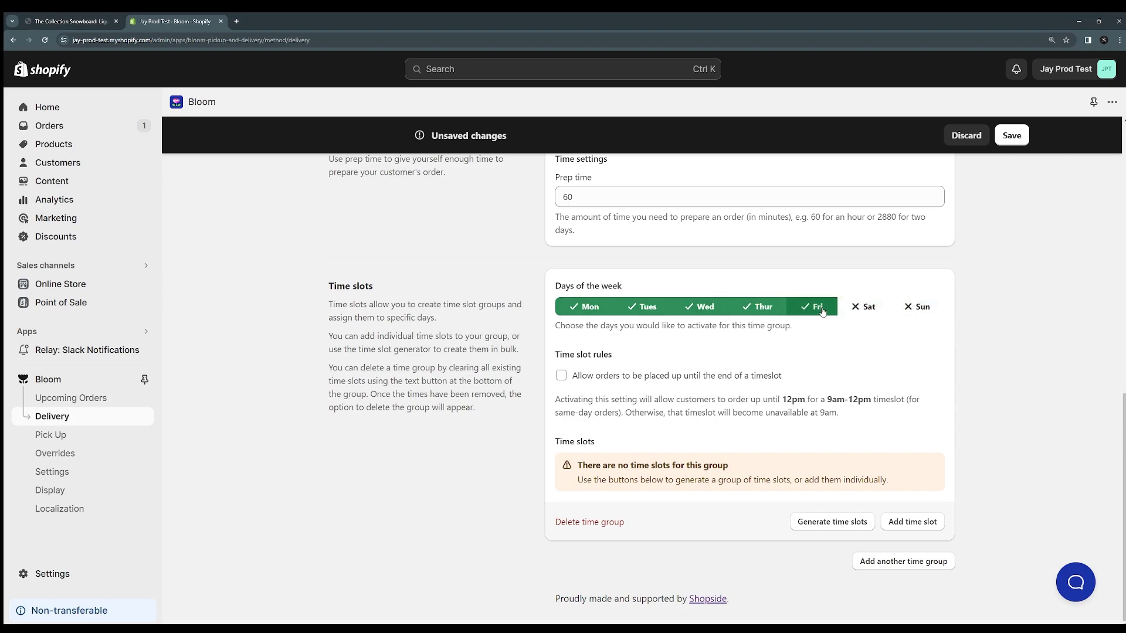
Step: Set the time slot generator interval to every 1 hour
left_click(851, 525)
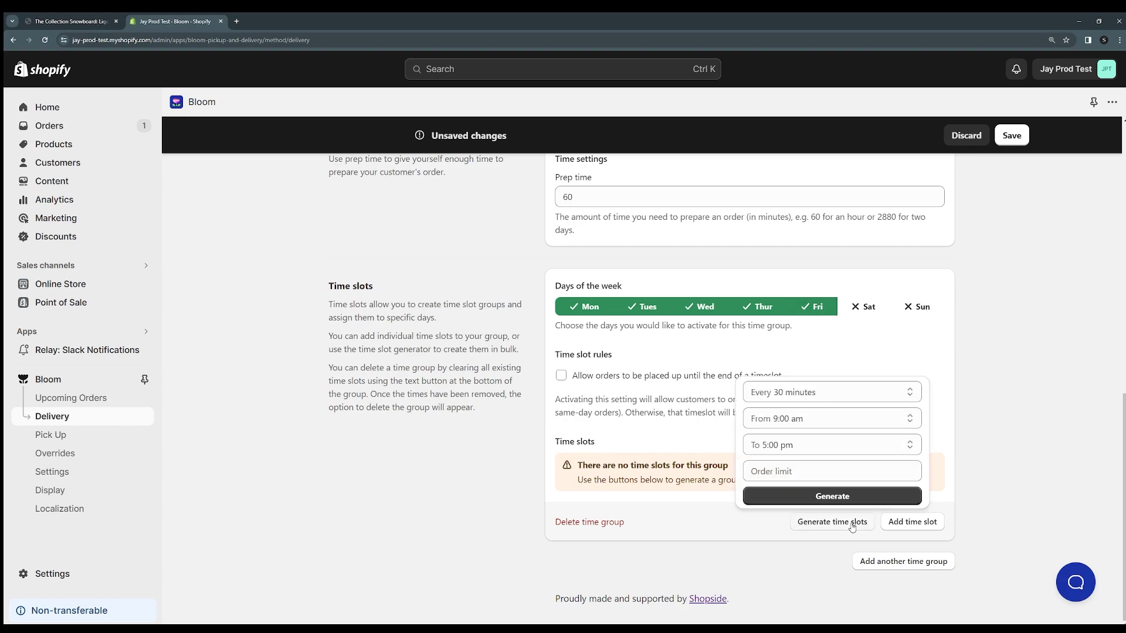
key("Tab")
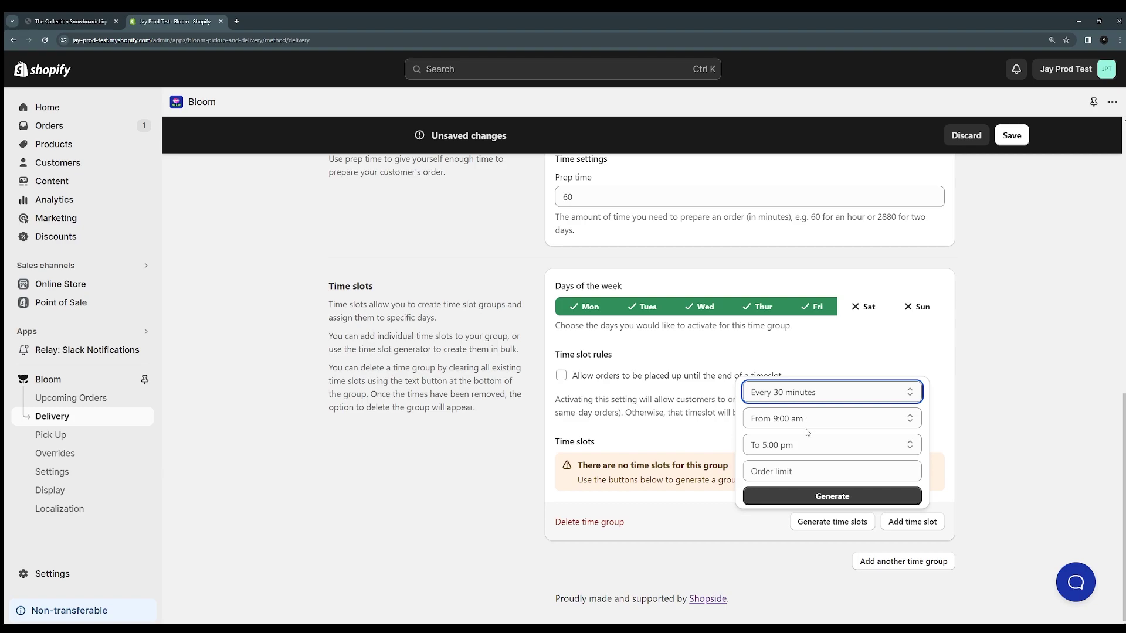
key("Down")
key("Tab")
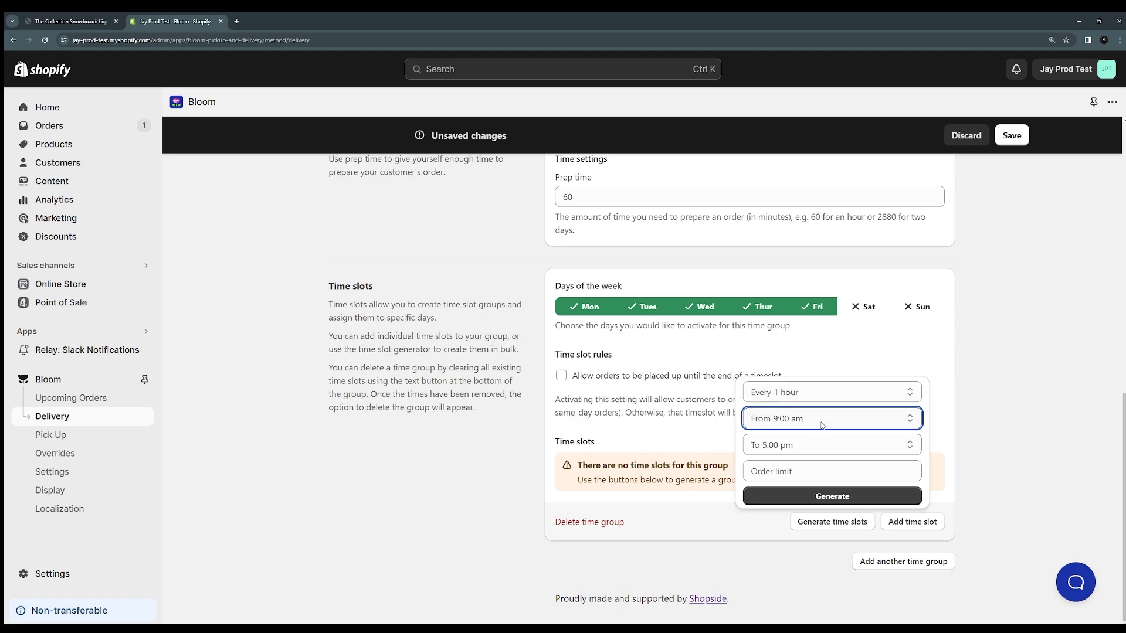
left_click(822, 466)
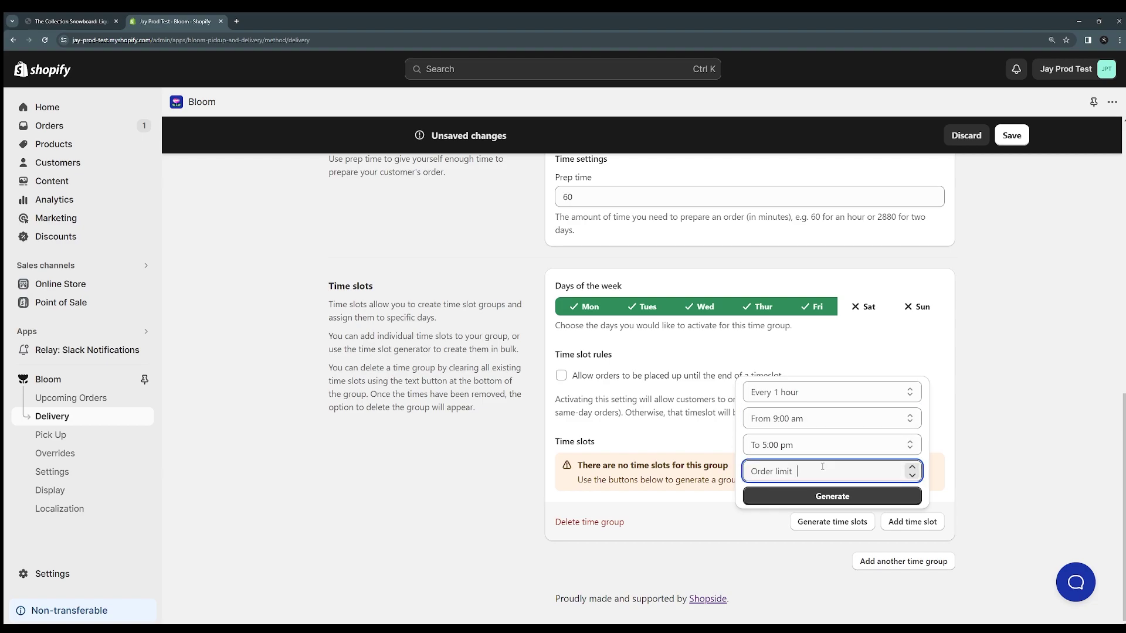
Step: Generate the hourly 9:00 am–5:00 pm slots for the Monday–Friday group
left_click(833, 498)
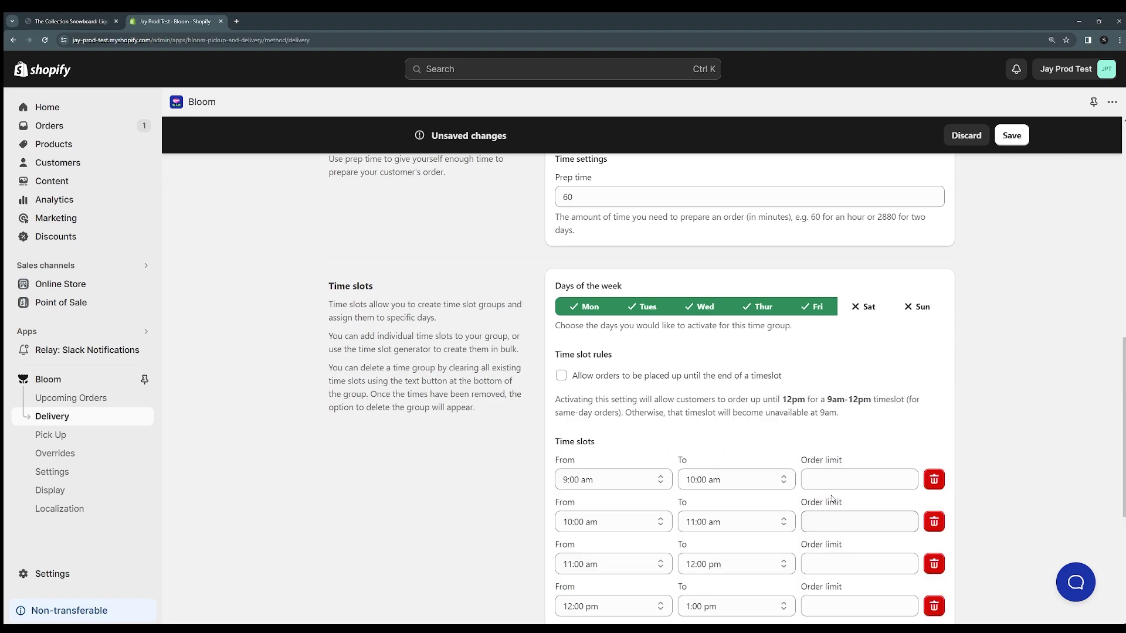
scroll(1024, 420, "down", 3)
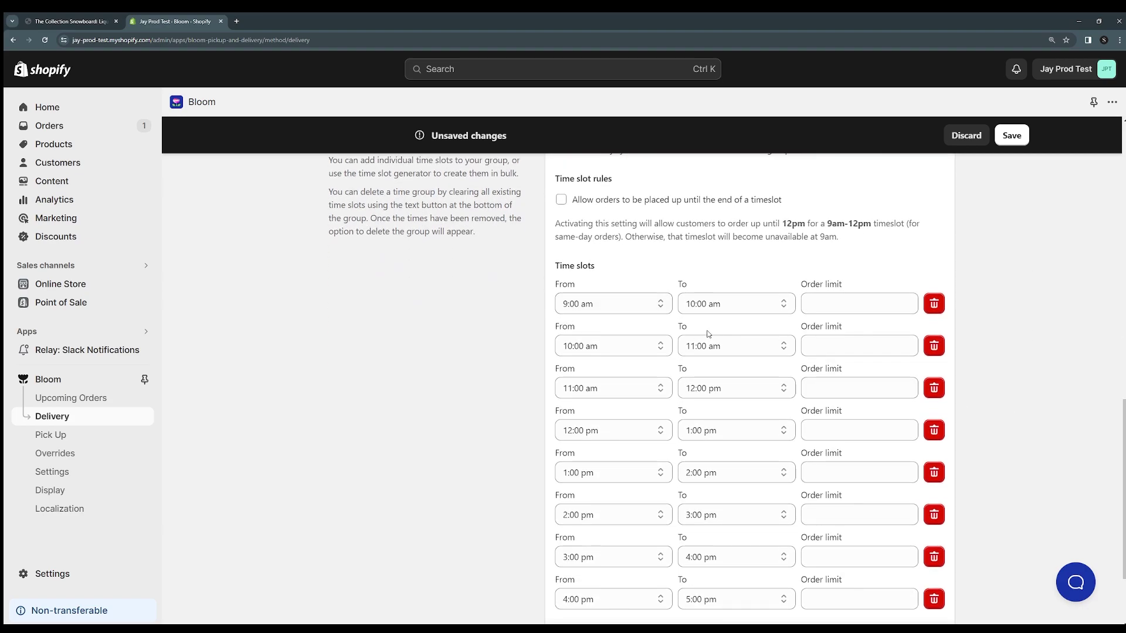
scroll(589, 346, "down", 2)
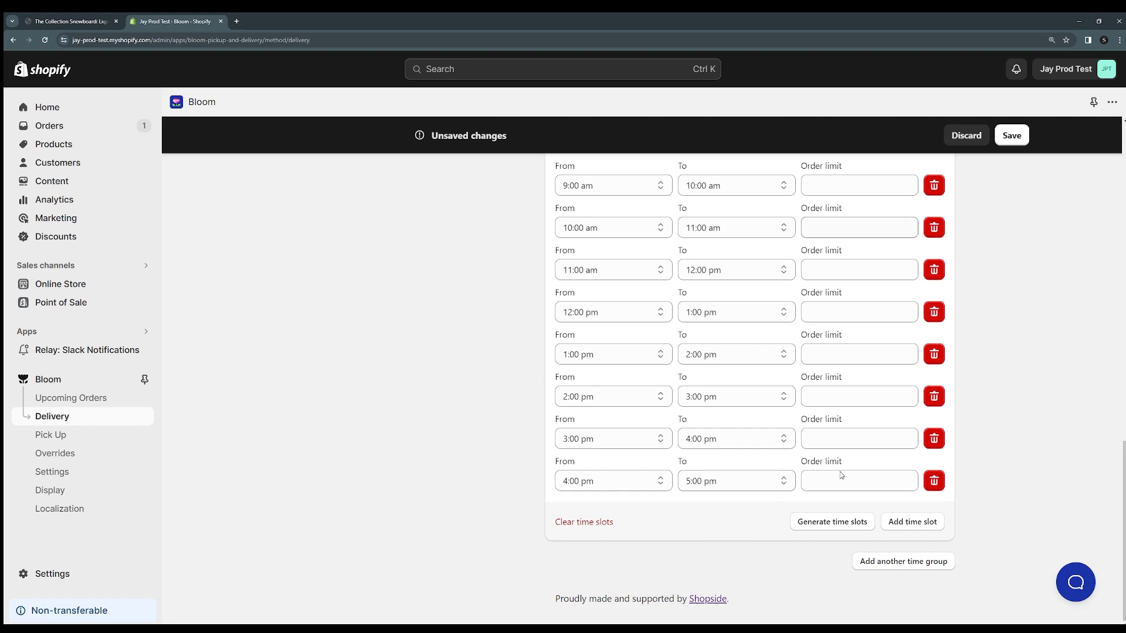
Step: Add a second time group covering only Saturday and Sunday
left_click(903, 562)
scroll(914, 563, "down", 5)
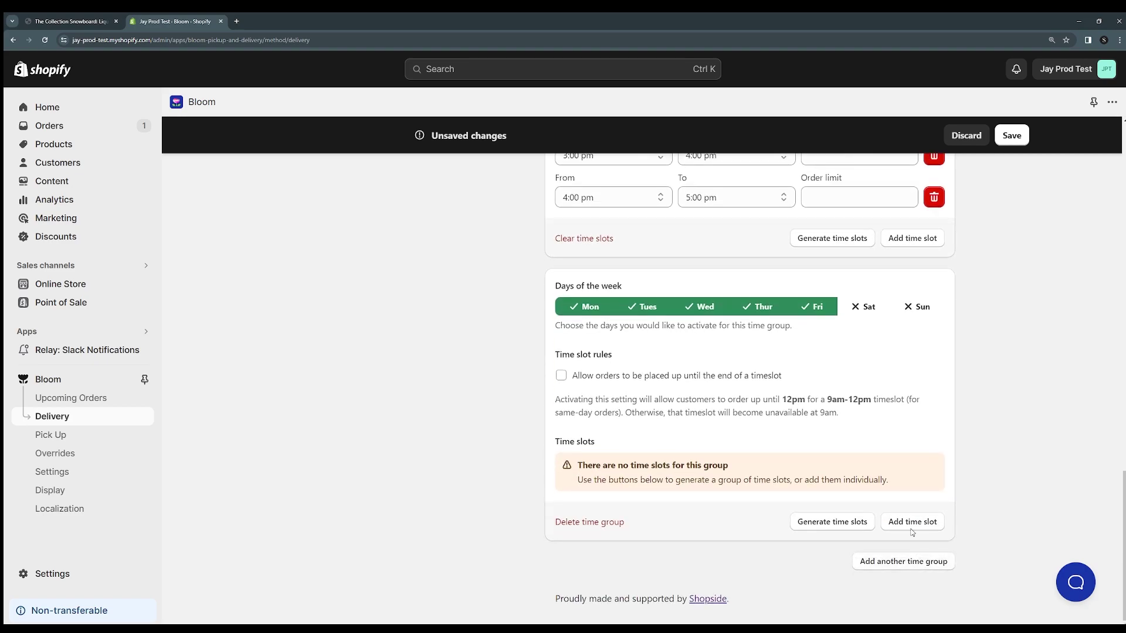
left_click(866, 308)
left_click(919, 308)
left_click(815, 308)
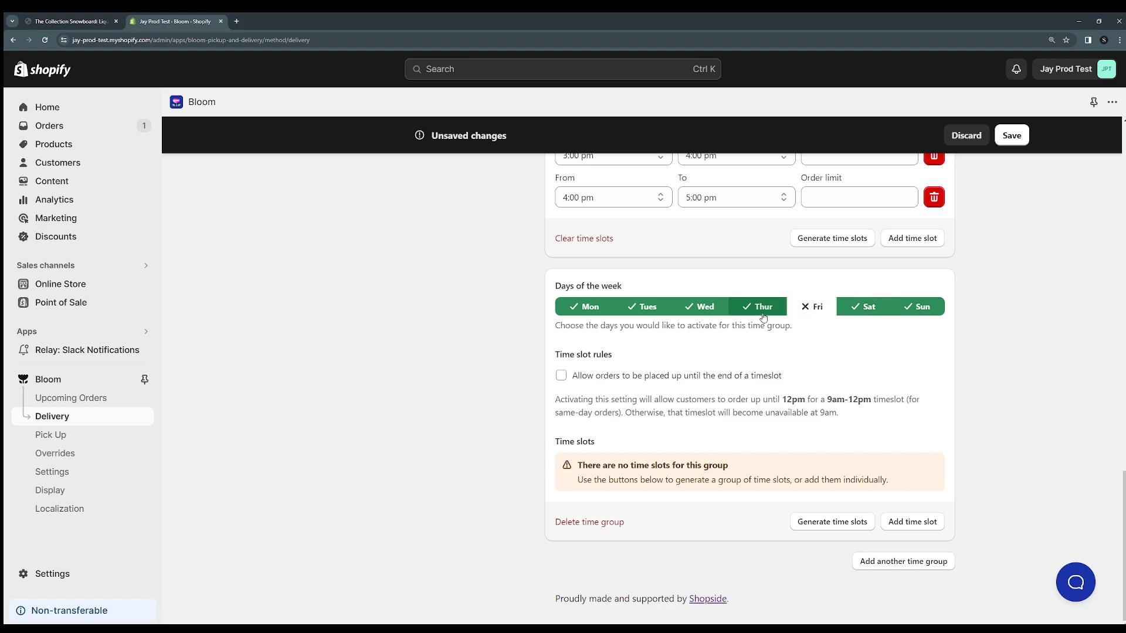
left_click(759, 309)
left_click(700, 310)
left_click(643, 306)
left_click(585, 307)
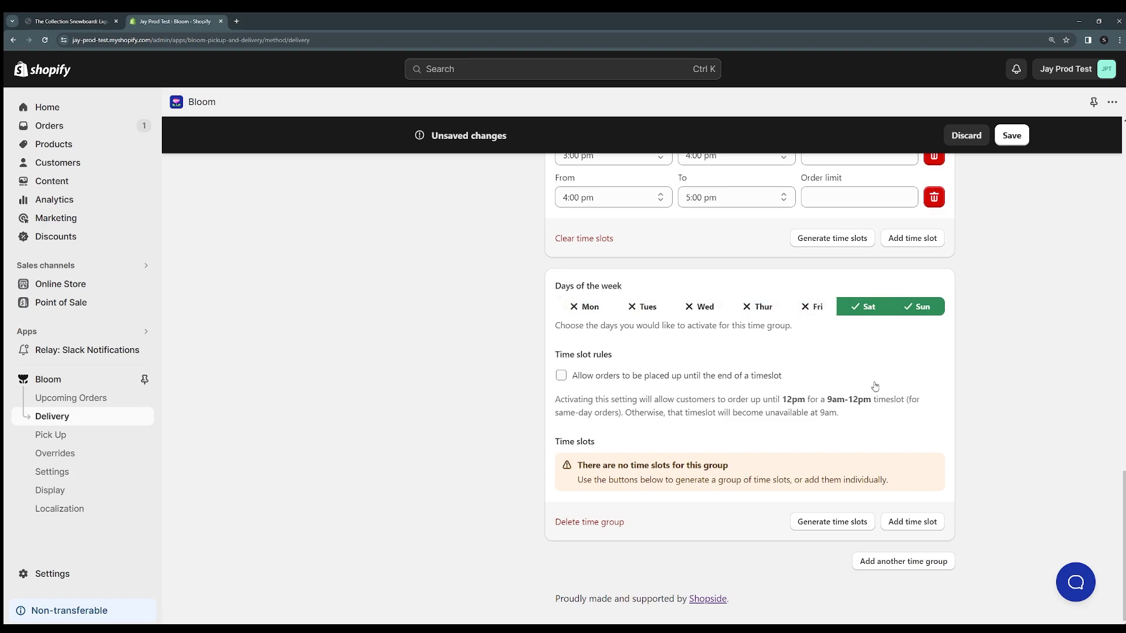
Step: Generate hourly Sat/Sun slots from 9:00 am ending at 3:00 pm
left_click(860, 523)
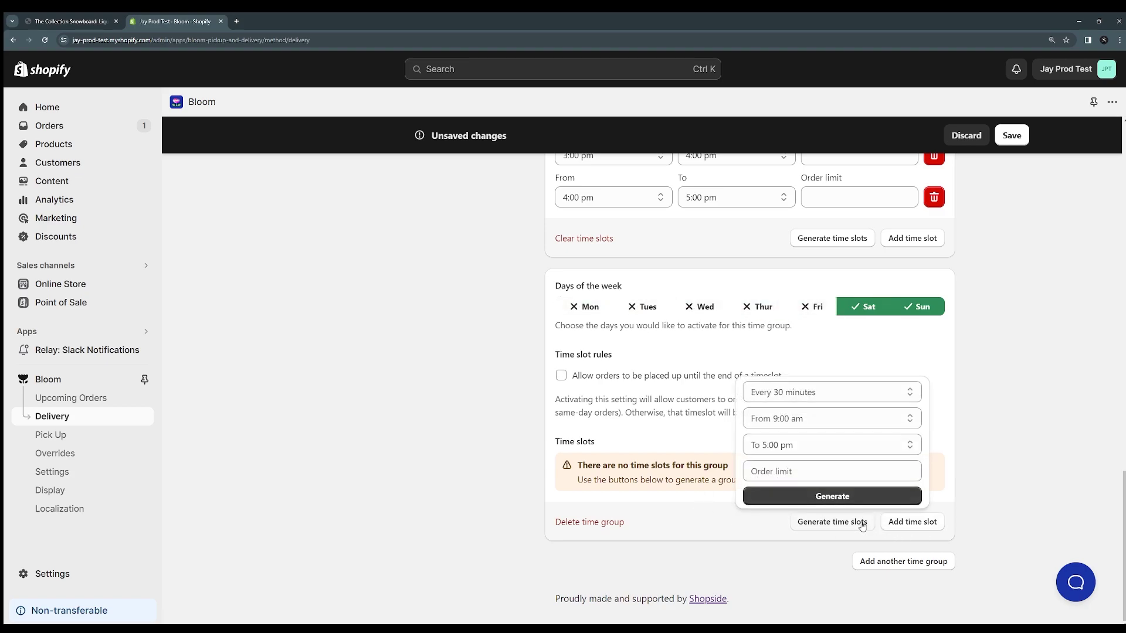
left_click(815, 446)
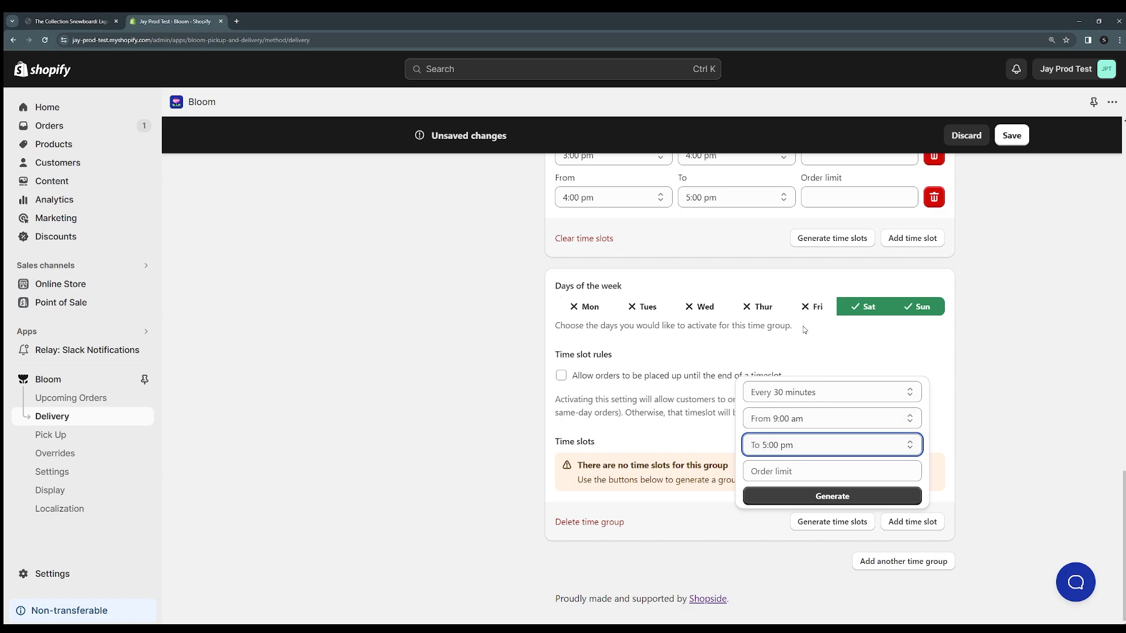
key("Up")
key("Up")
key("shift+Tab")
key("shift+Tab")
key("Down")
left_click(832, 496)
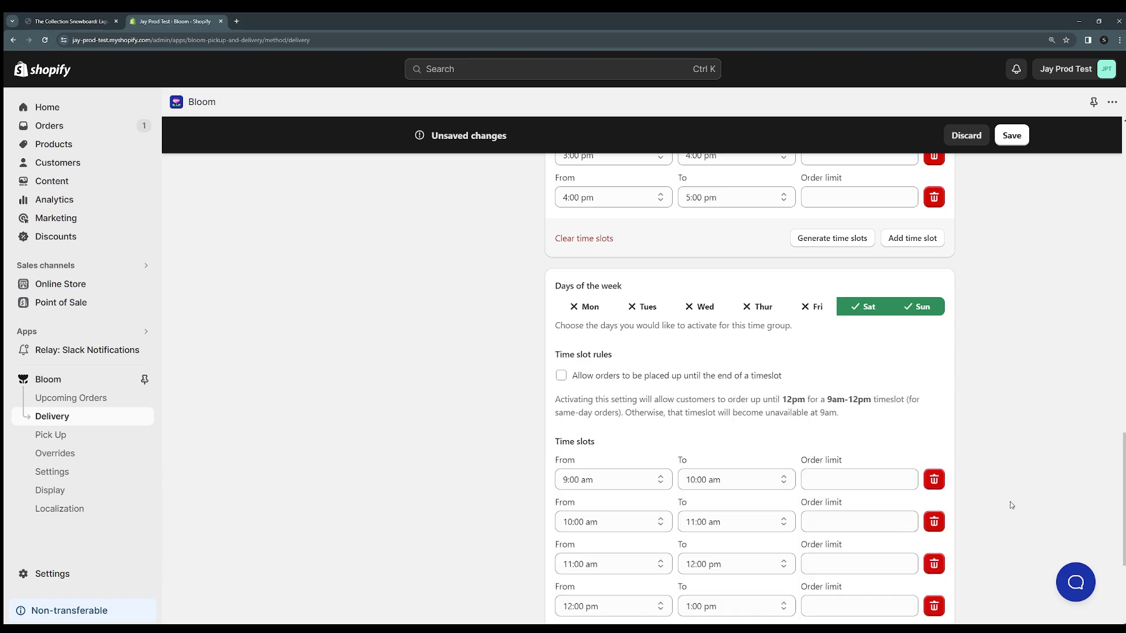
scroll(1001, 483, "down", 4)
scroll(1006, 487, "up", 2)
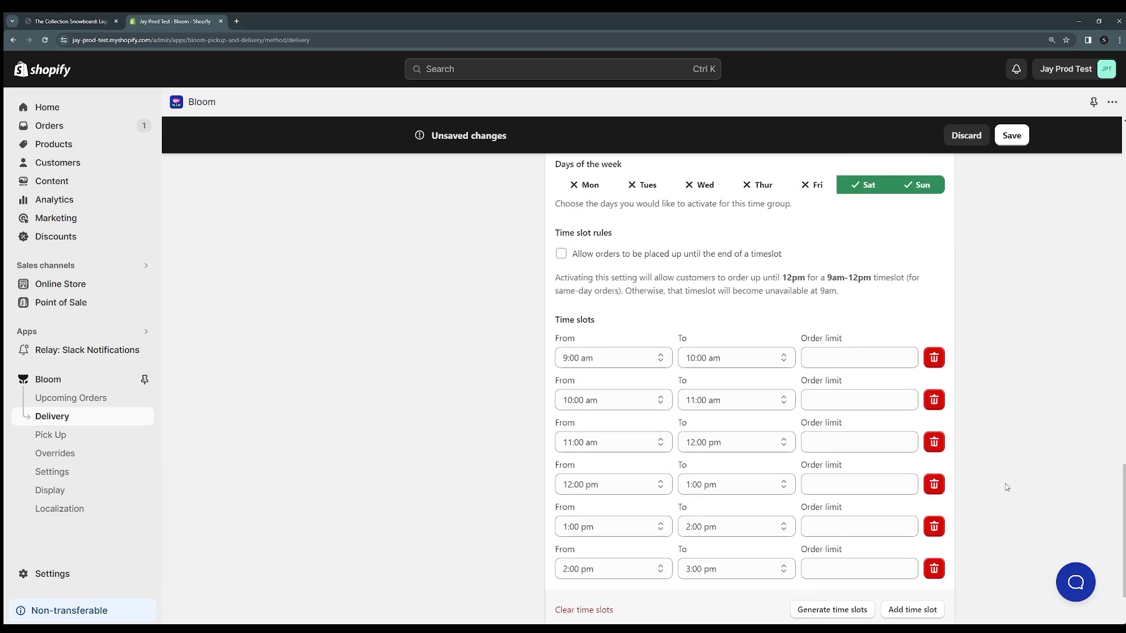
scroll(1006, 484, "up", 10)
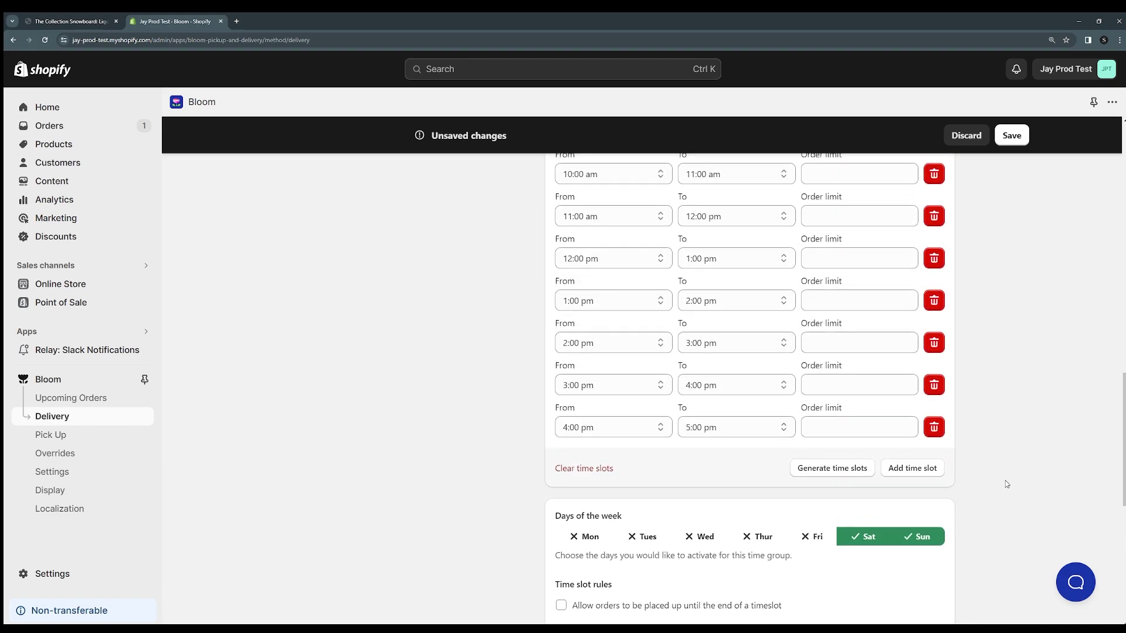
scroll(1006, 484, "up", 1)
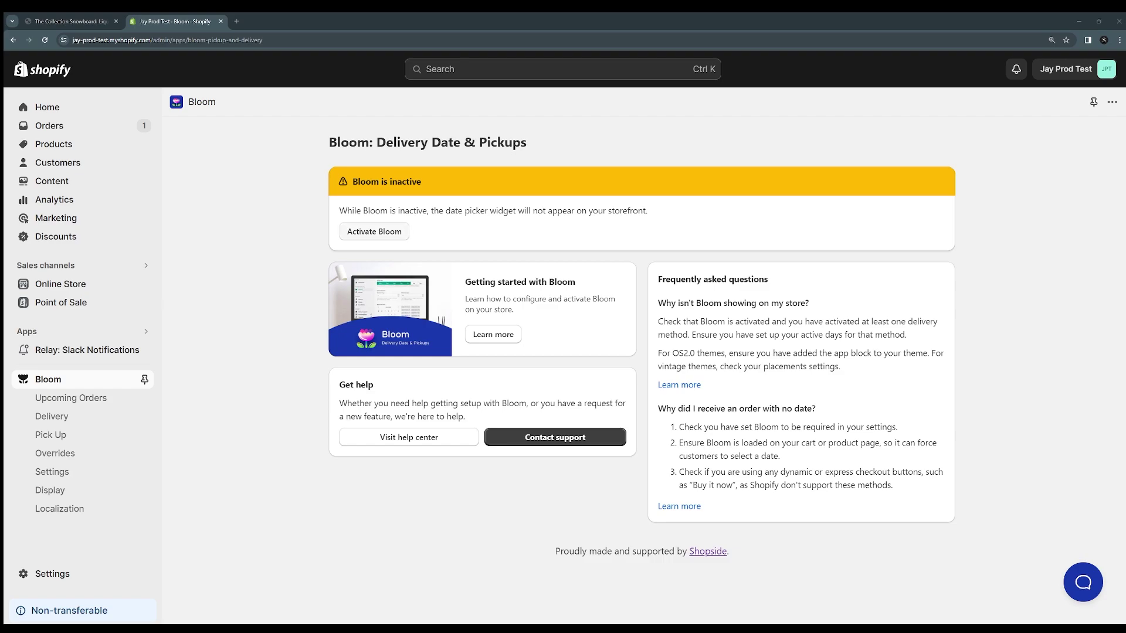
Step: Activate Bloom on the store from the app's home page
left_click(373, 237)
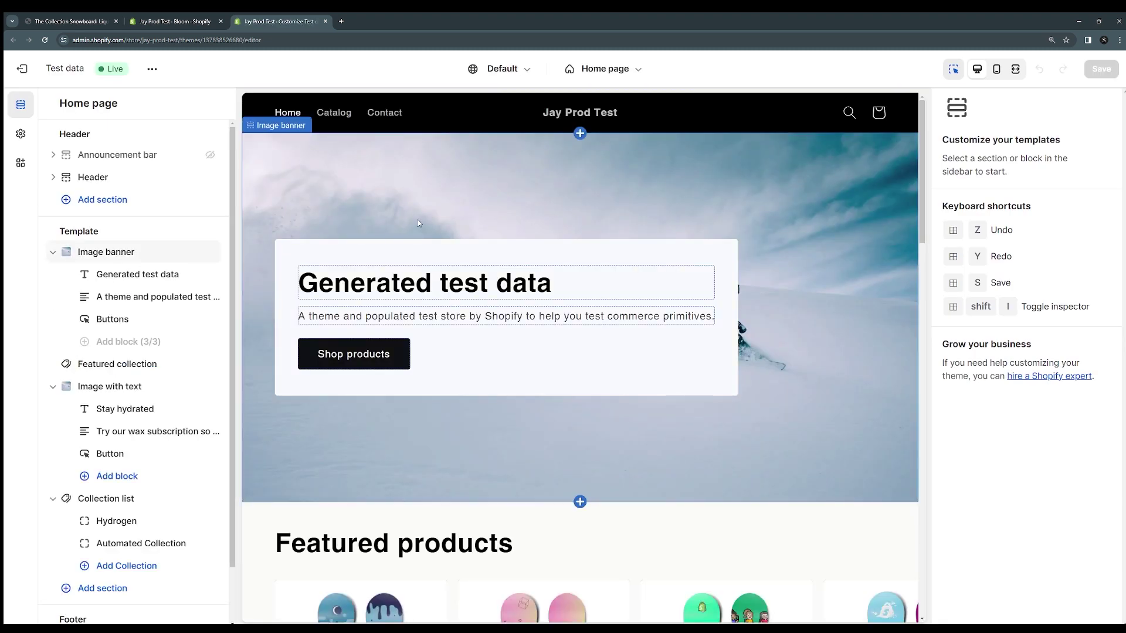
Step: Switch the theme editor template to Products > Default product
left_click(621, 70)
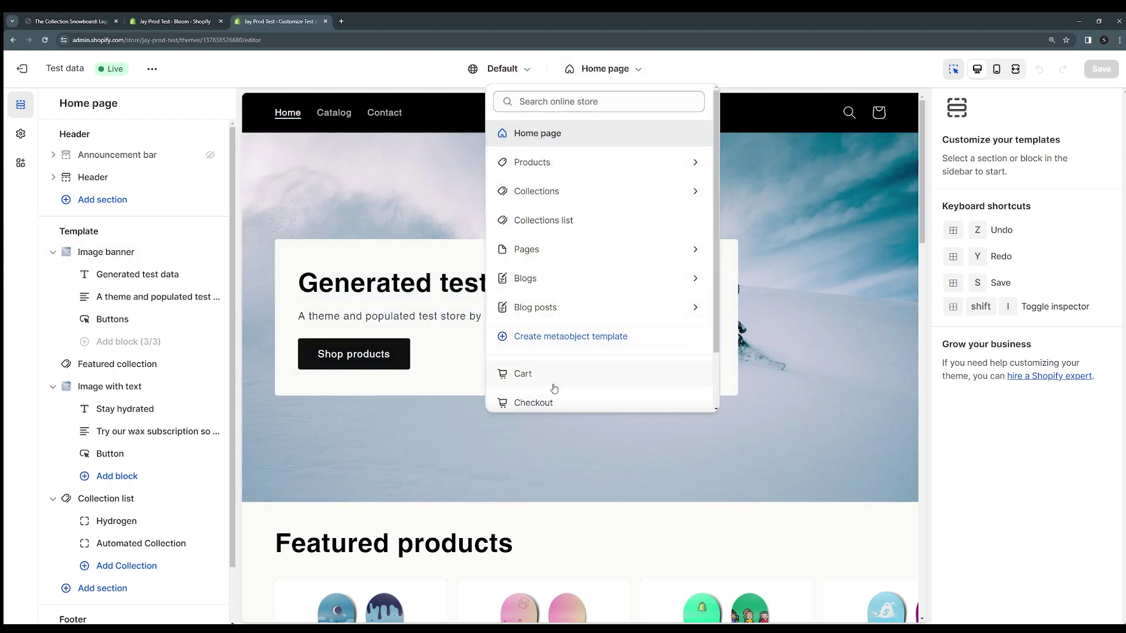
left_click(584, 163)
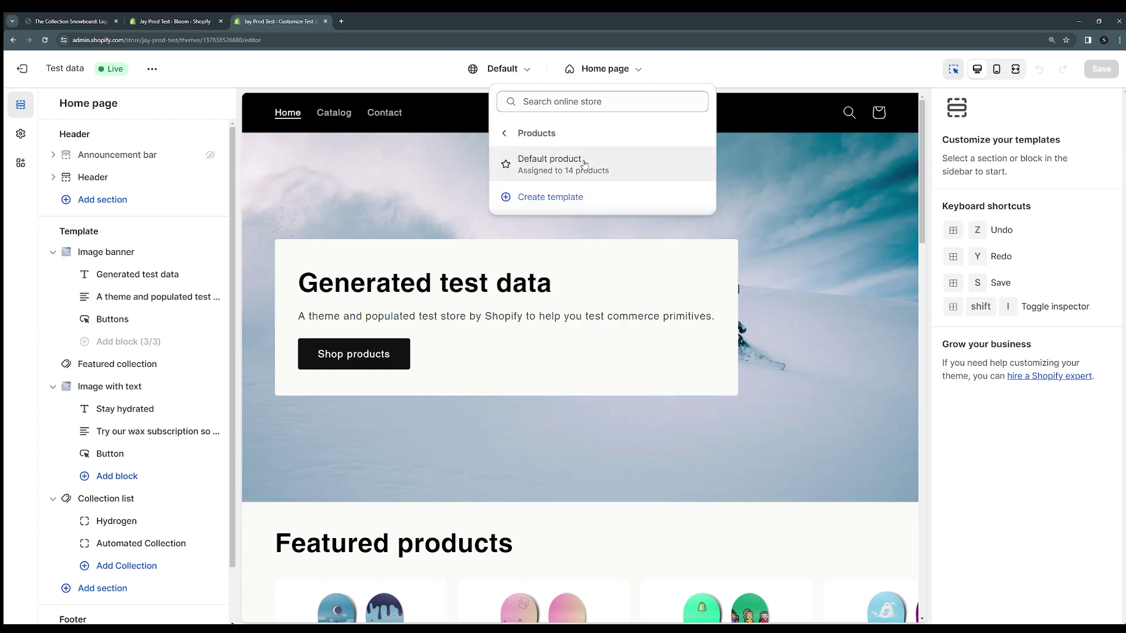
left_click(564, 166)
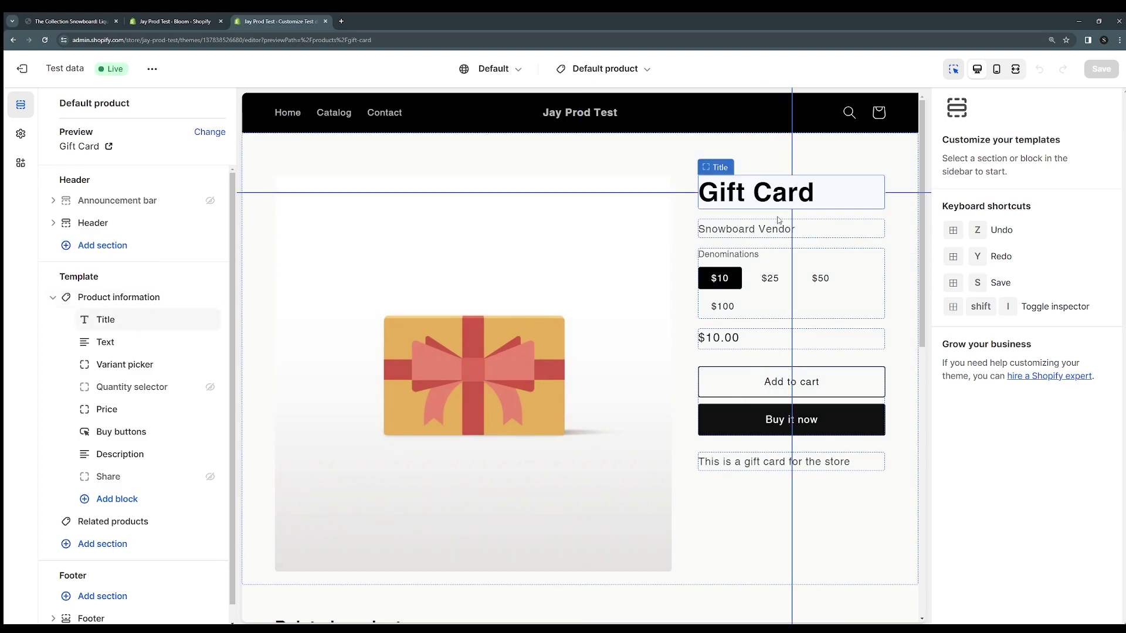
Step: Add the Bloom - Date Picker app block and drag it above the Buy buttons
left_click(752, 198)
left_click(723, 230)
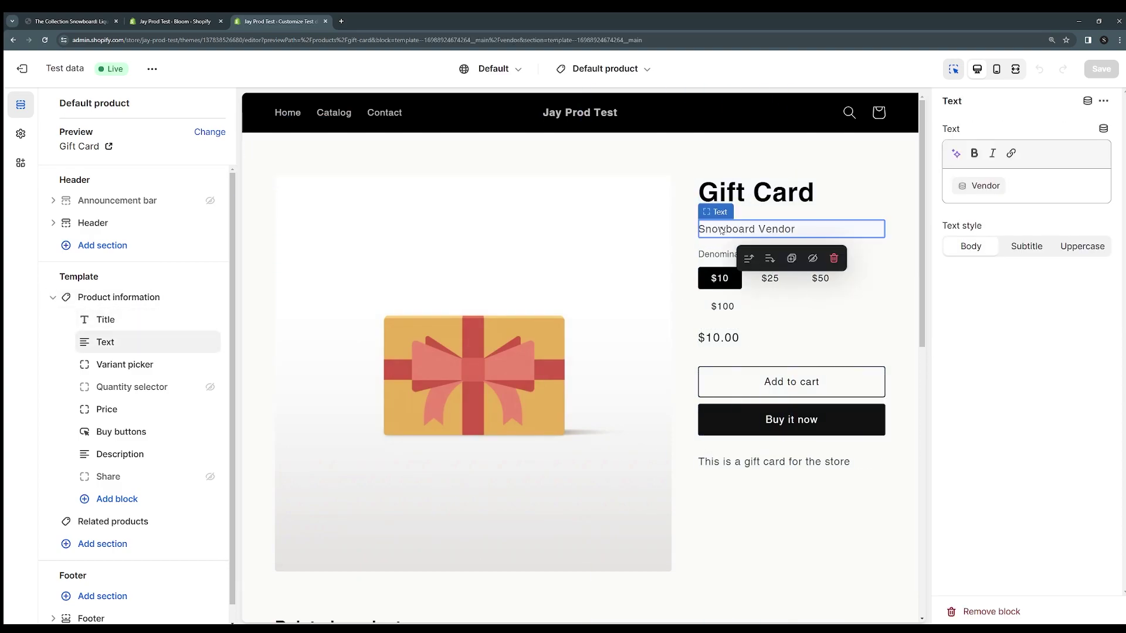
left_click(719, 258)
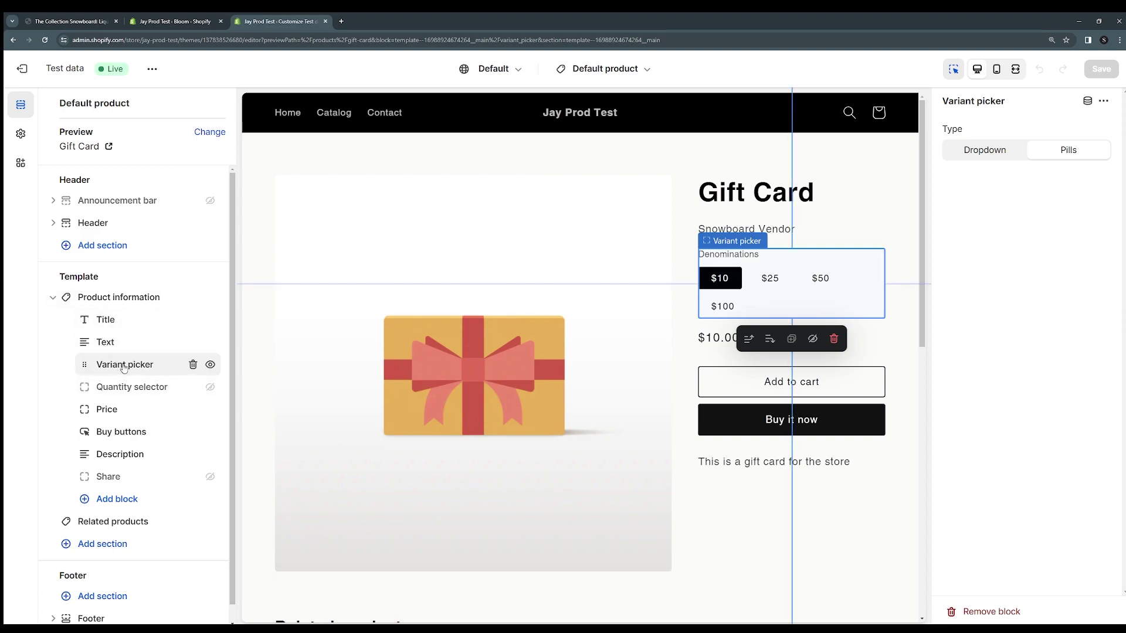
left_click(117, 500)
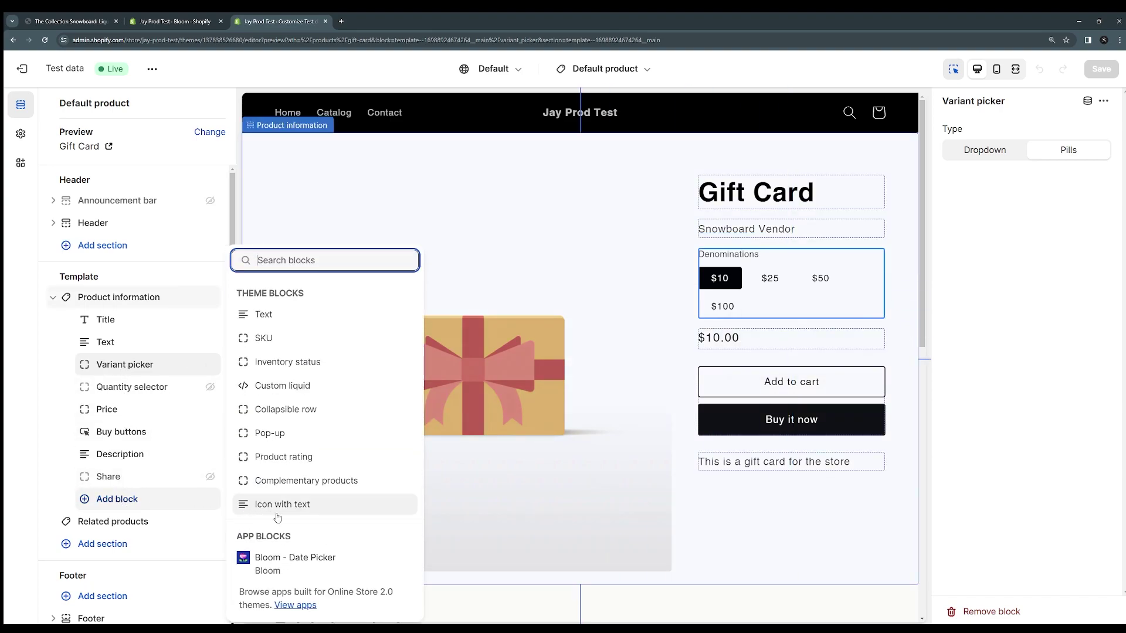
left_click(293, 566)
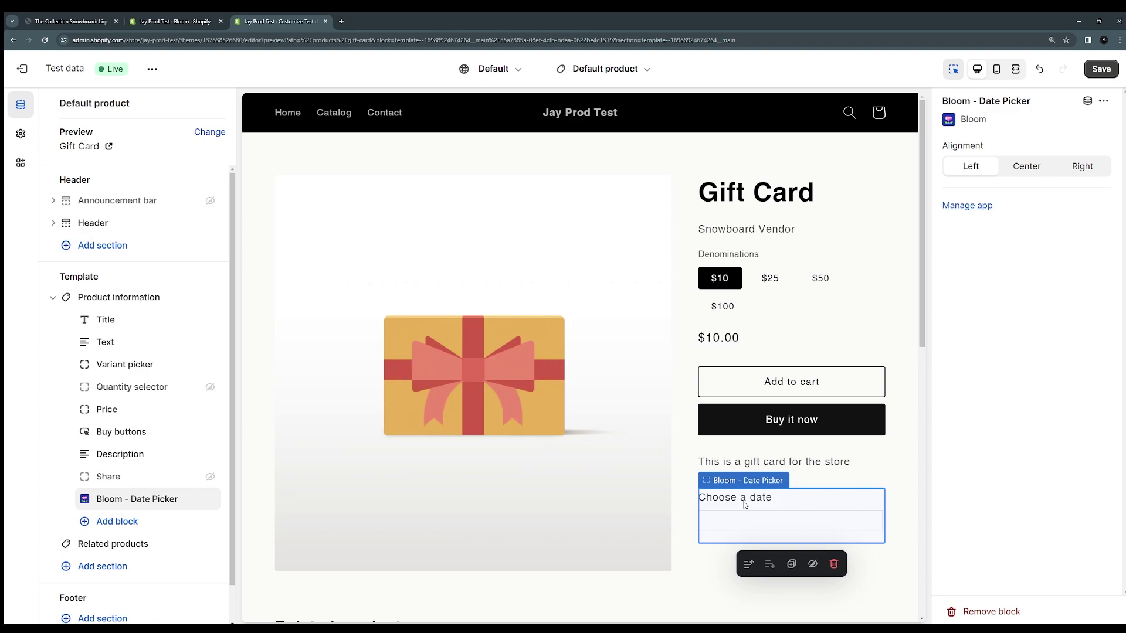
mouse_move(86, 503)
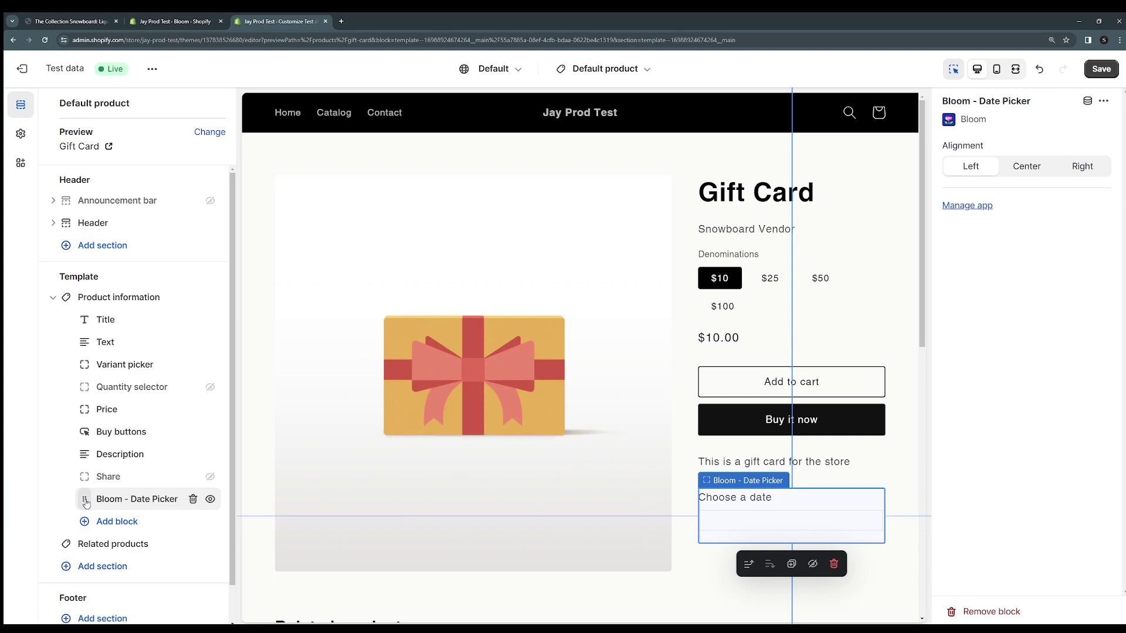
left_click_drag(85, 500, 94, 436)
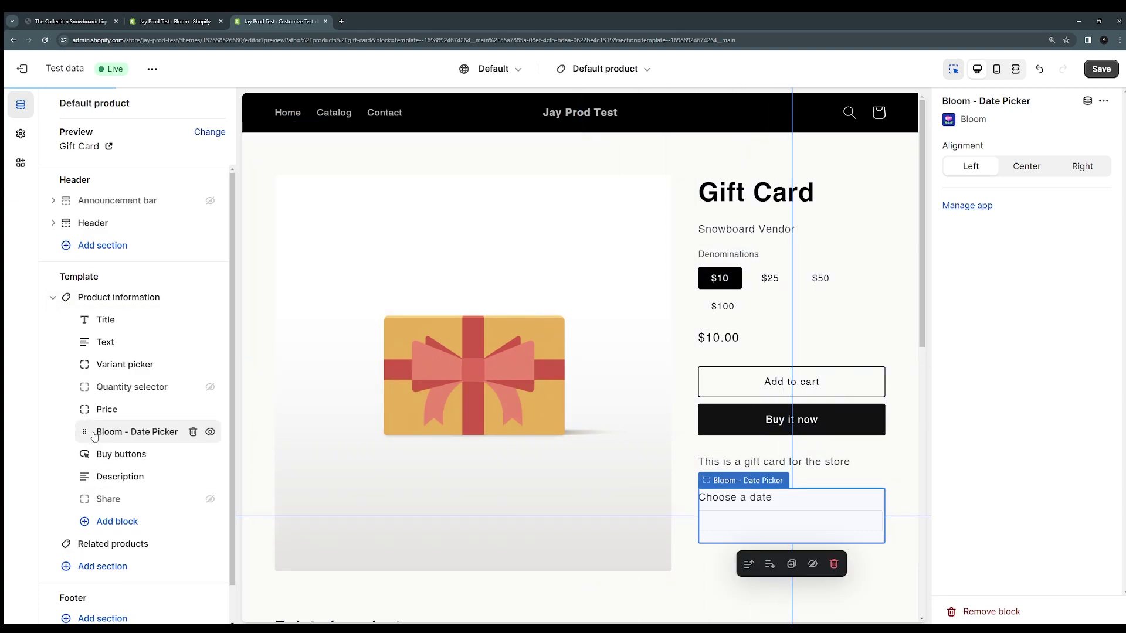
Step: Test the date picker in the preview and save the product template
left_click(798, 421)
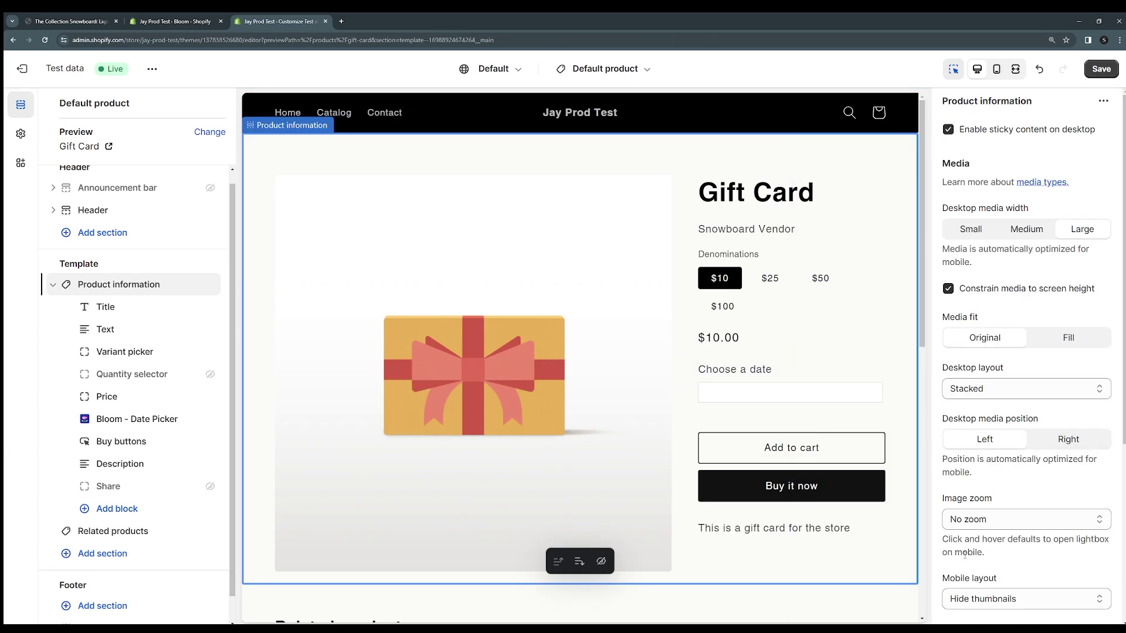
left_click(772, 398)
left_click(772, 397)
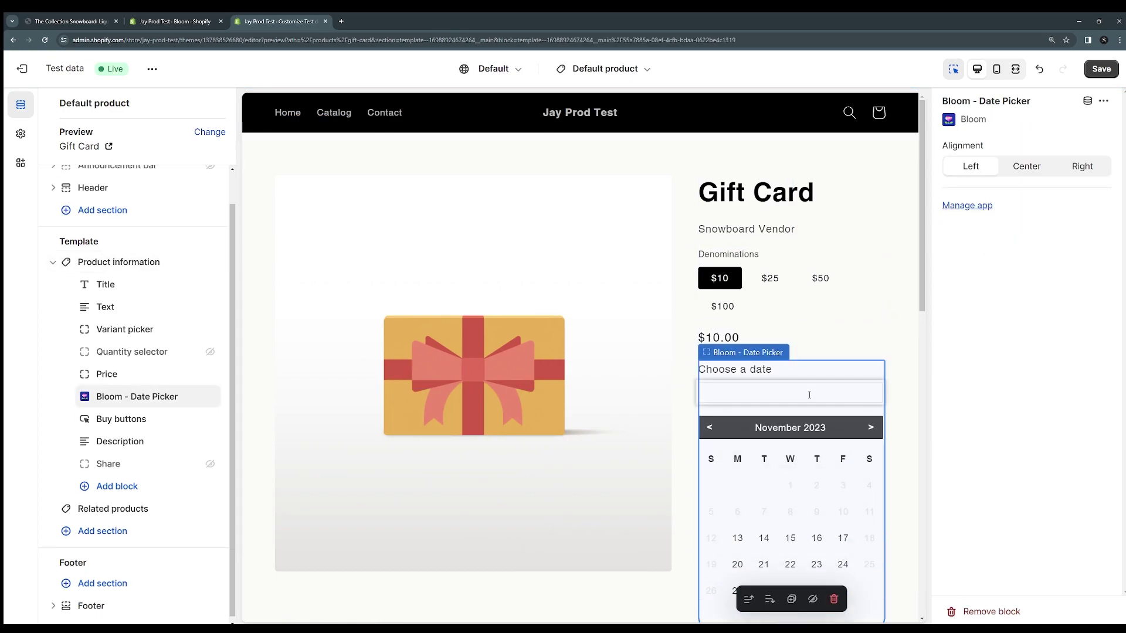
scroll(876, 422, "down", 3)
scroll(892, 307, "up", 3)
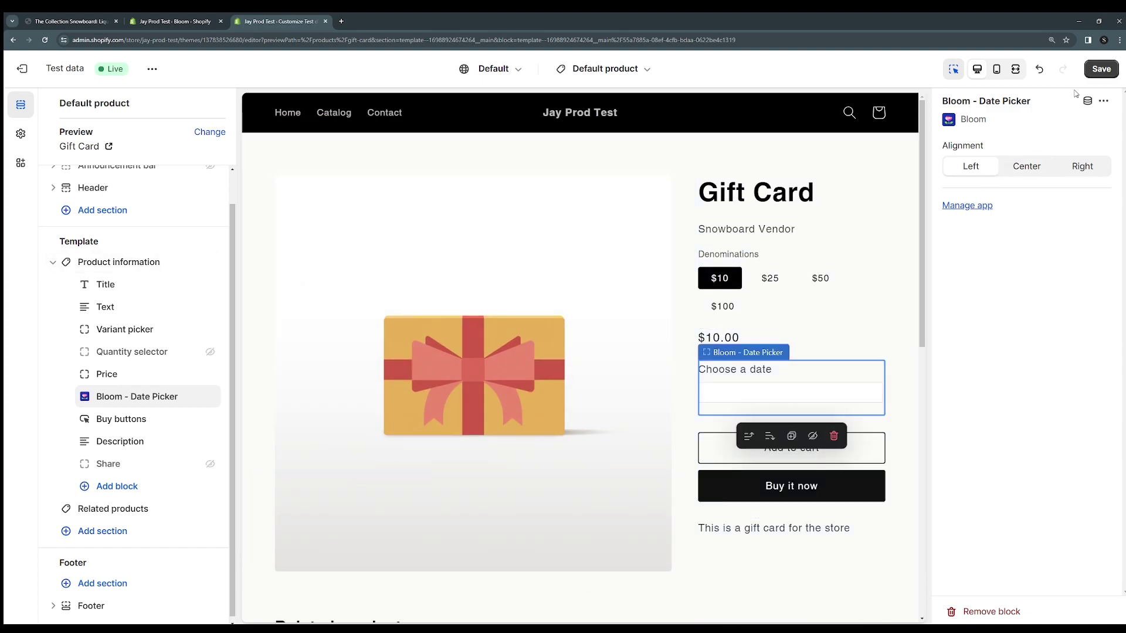
left_click(1101, 69)
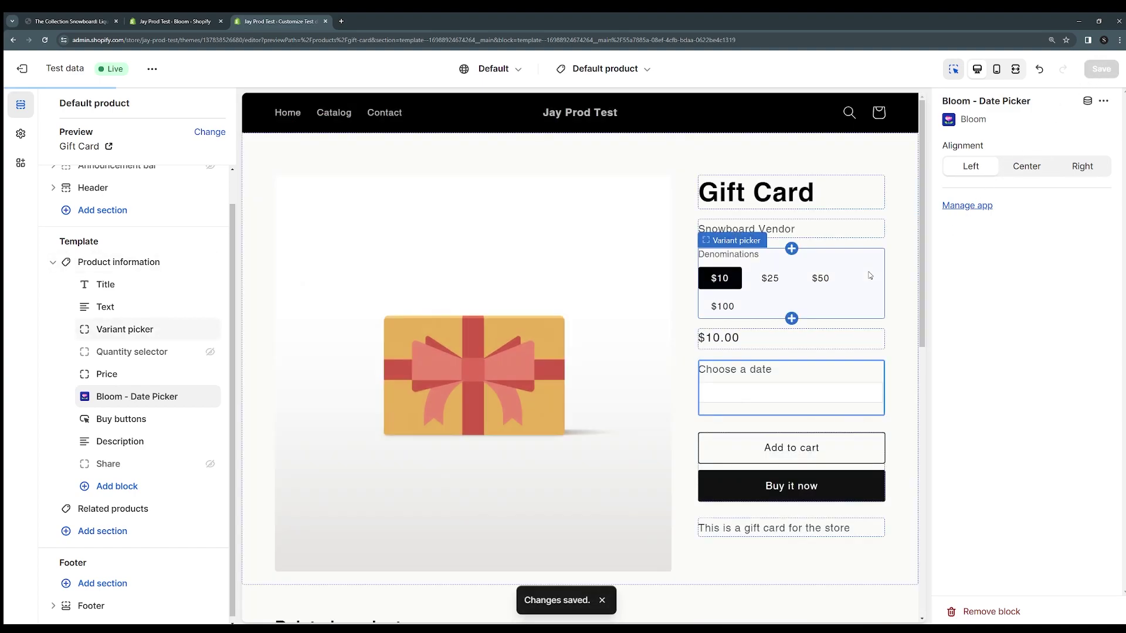
key("ctrl+1")
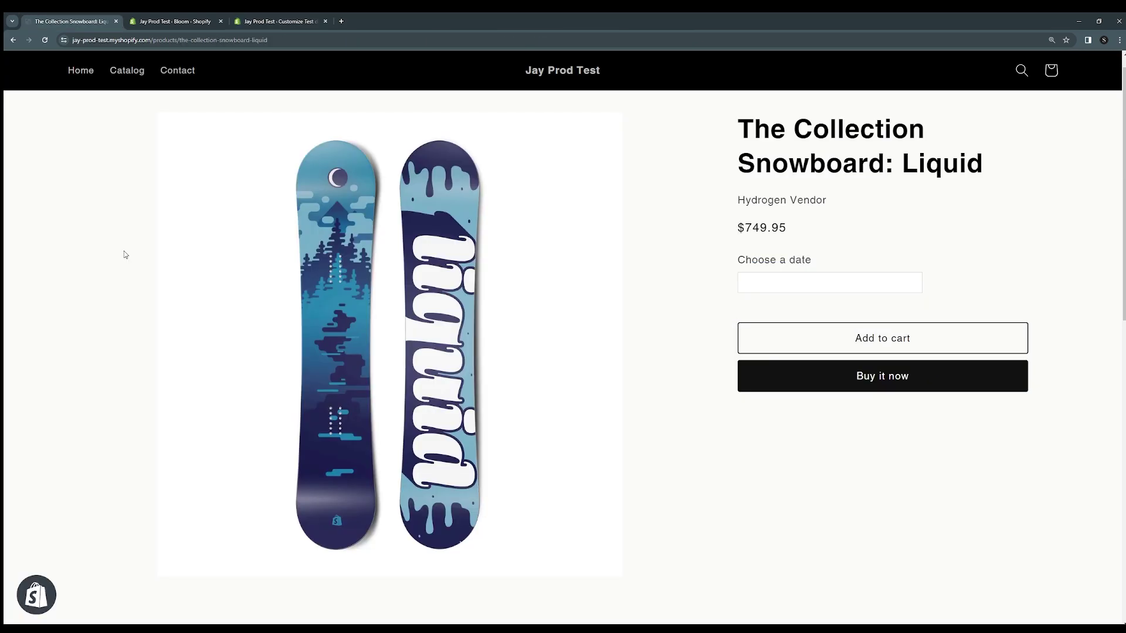
Step: Choose 6 December 2023 in the product page's Choose a date picker
left_click(795, 286)
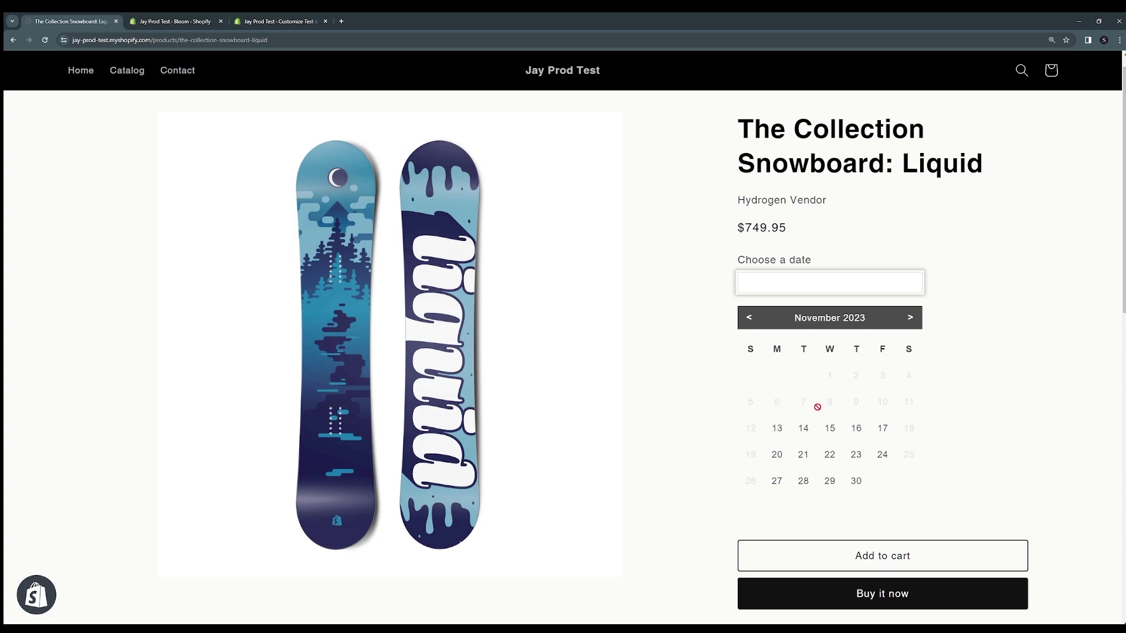
left_click(908, 320)
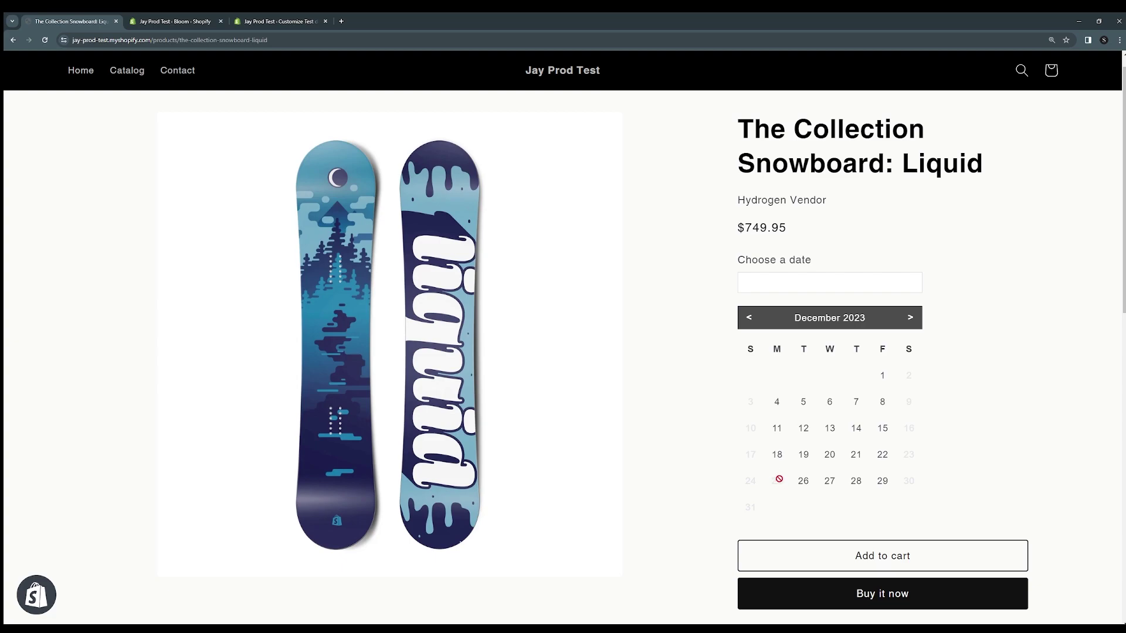
left_click(830, 403)
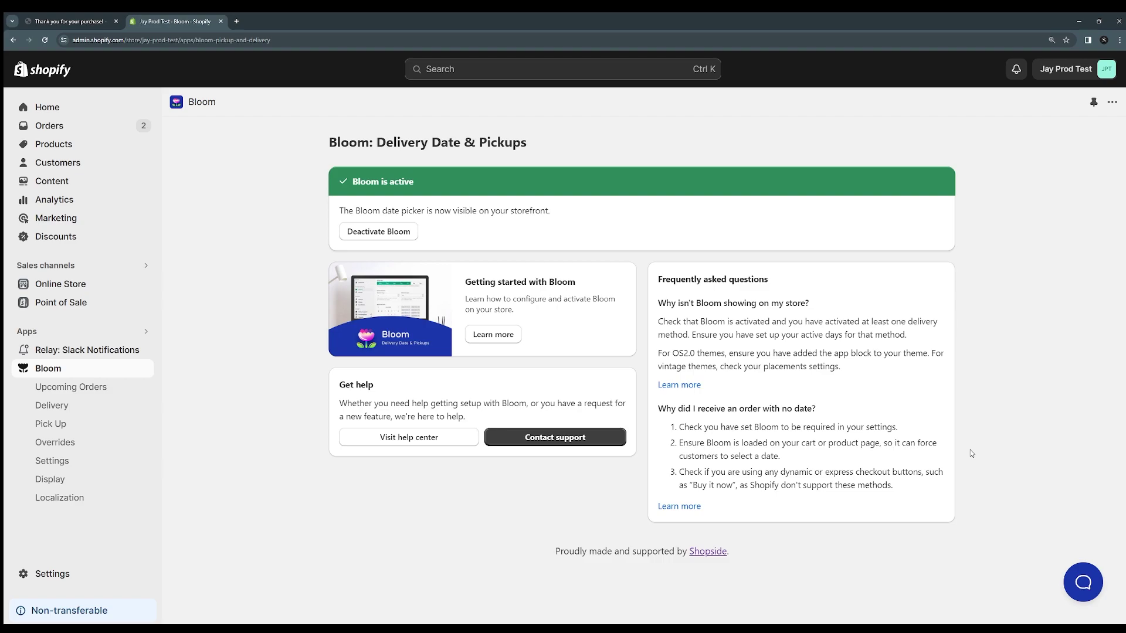
Step: With the 'Bloom is active' banner shown, open the support chat bubble and close it again
left_click(1082, 587)
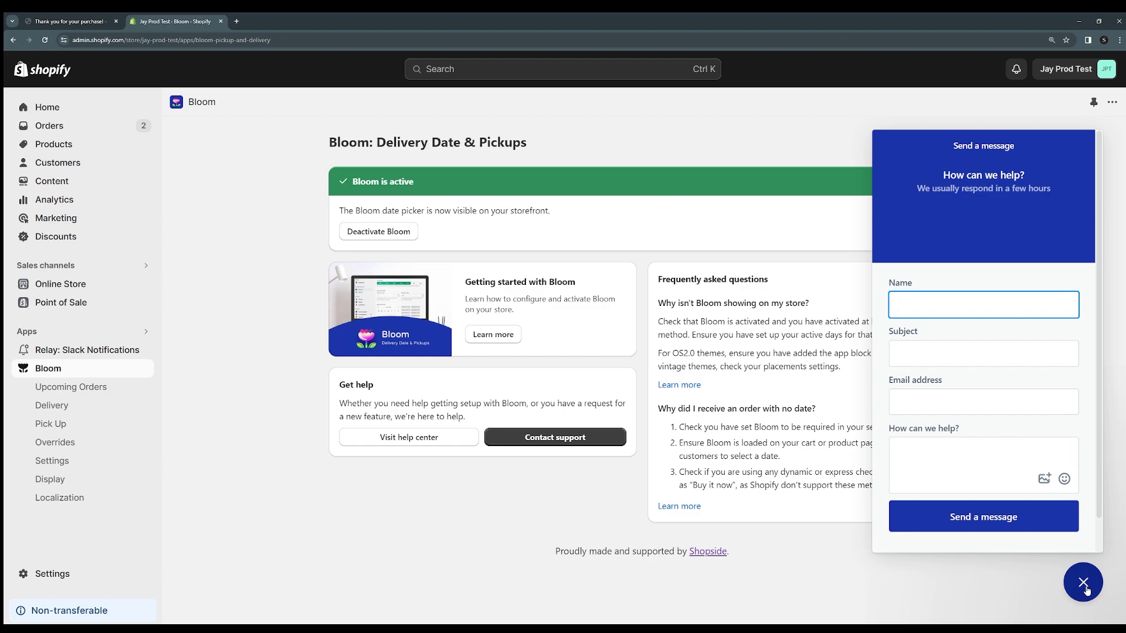
left_click(1085, 588)
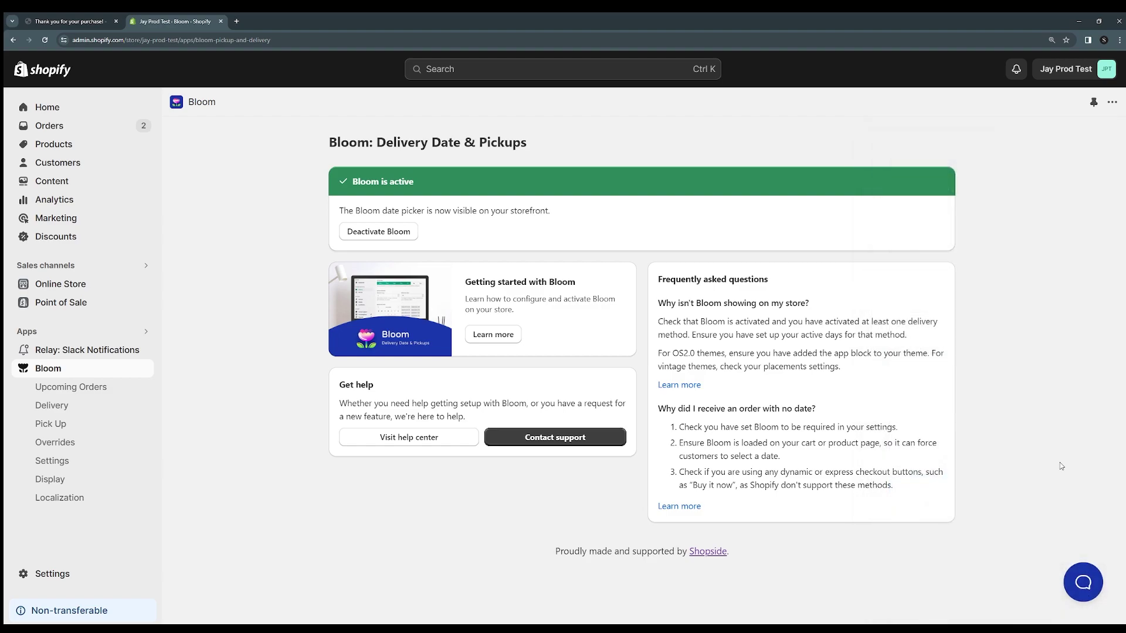